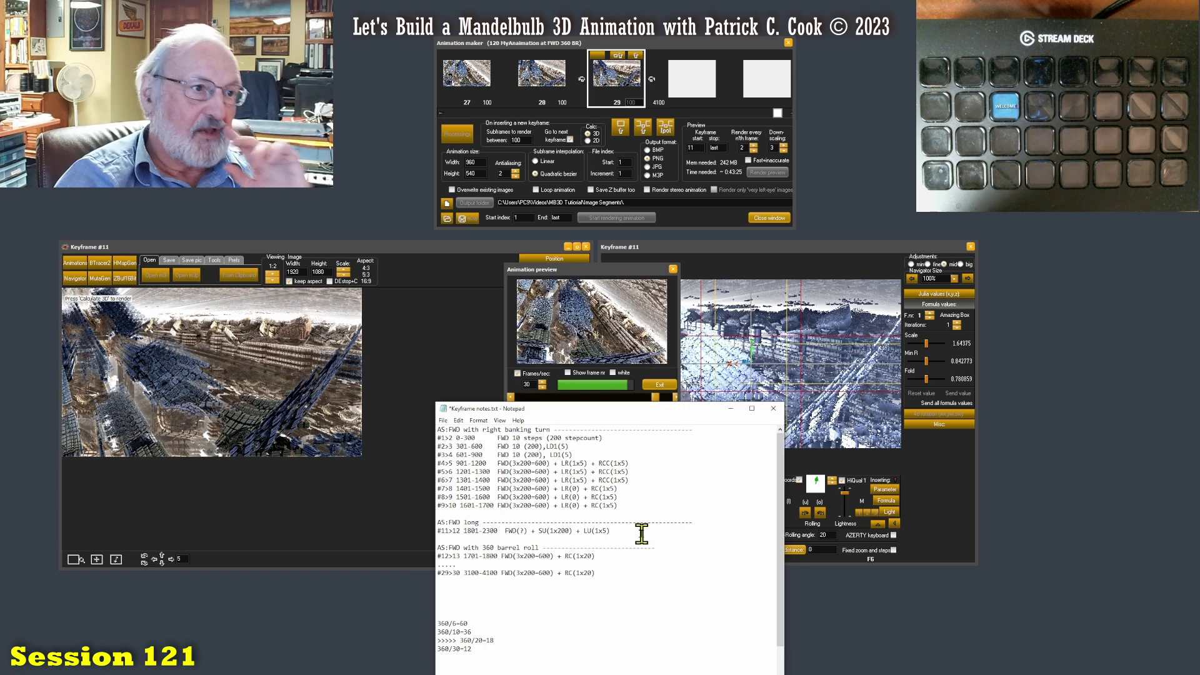
# - Review the keyframe notes from the banking turn to the barrel roll, and bring keyframe 7 to the centre of the Animation maker's strip
pyautogui.moveTo(609, 572); pyautogui.dragTo(478, 479)
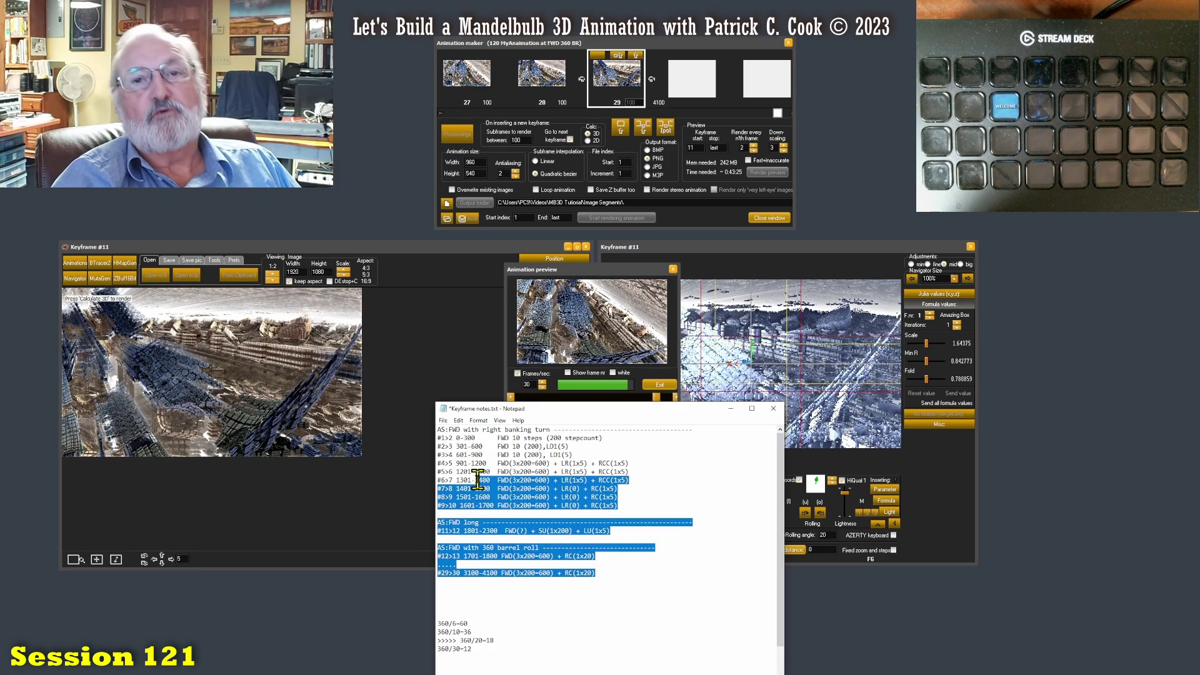
pyautogui.click(644, 496)
pyautogui.moveTo(779, 114); pyautogui.dragTo(519, 113)
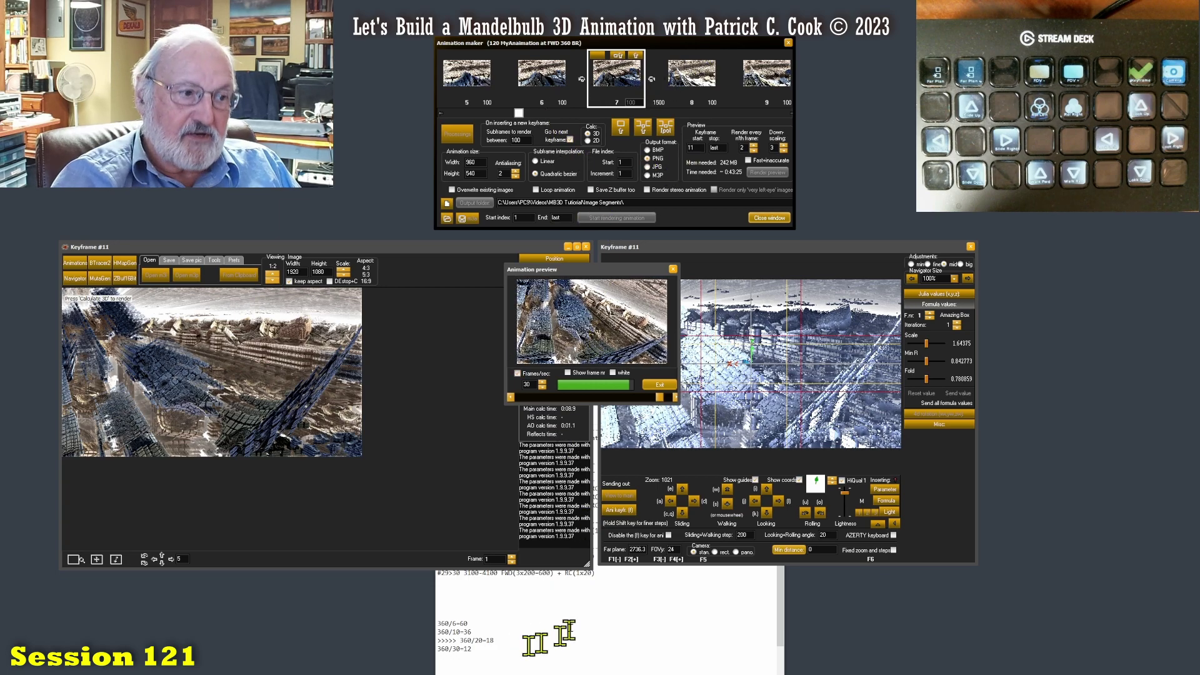
pyautogui.click(578, 614)
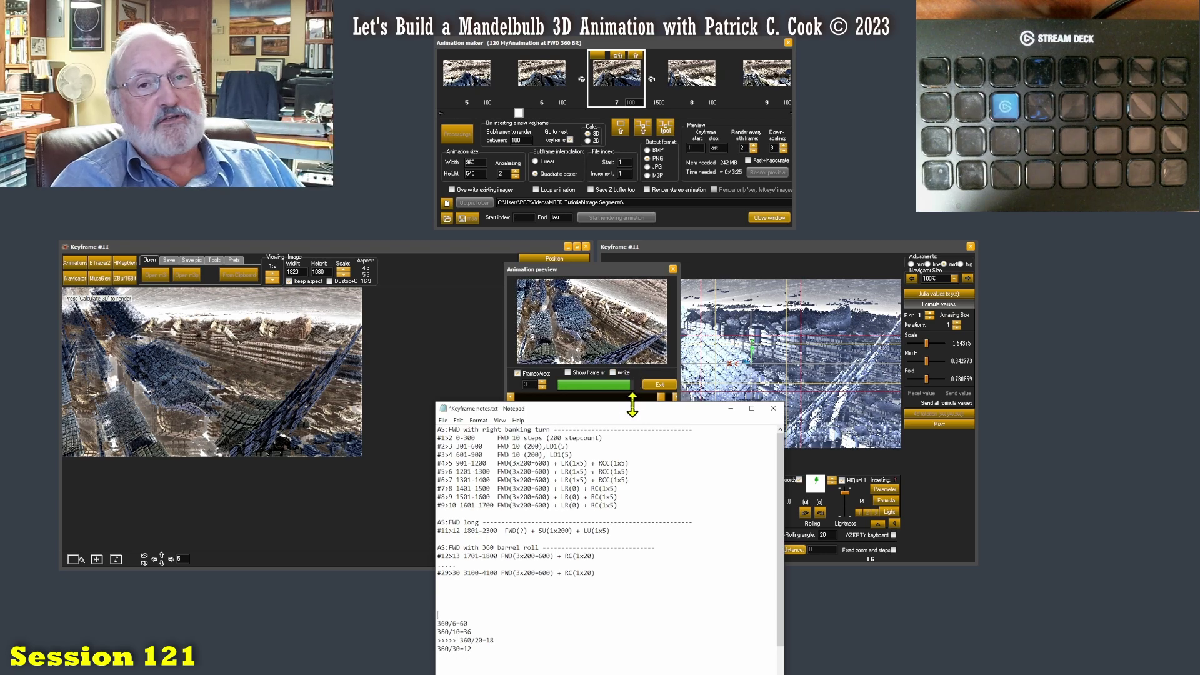
pyautogui.click(620, 279)
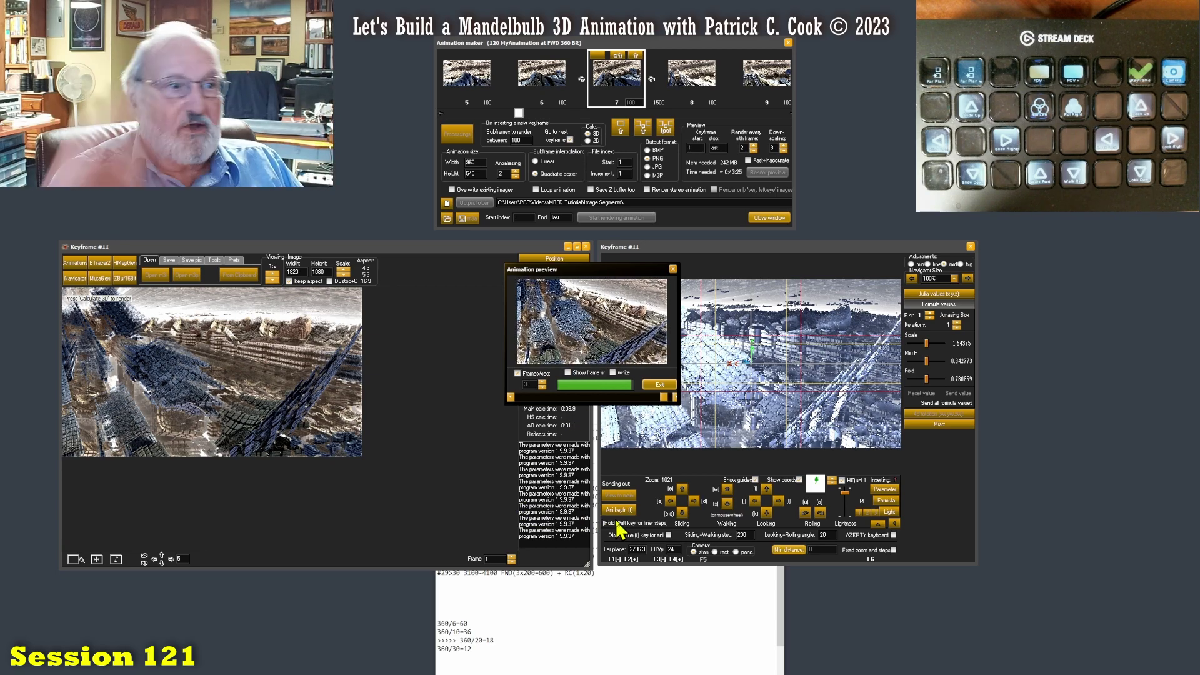
pyautogui.doubleClick(698, 148)
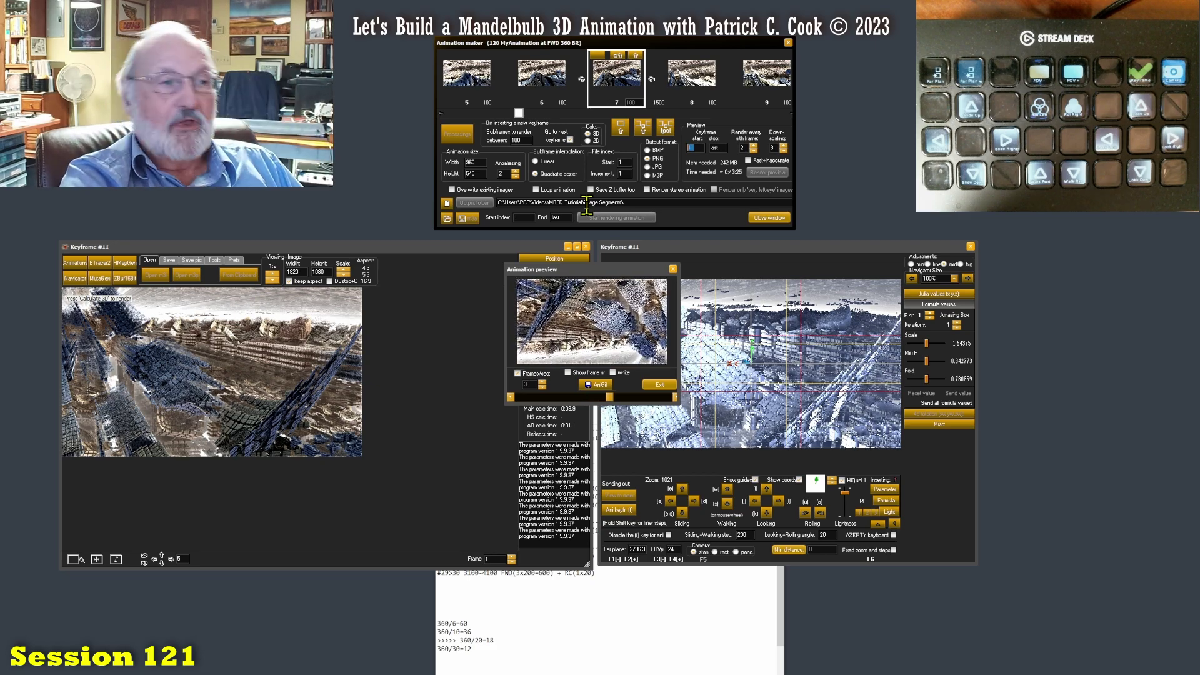
# - Examine the FWD and RC values in the #12>13 and #29>30 barrel roll notes alongside the navigator's movement controls
pyautogui.click(528, 594)
pyautogui.moveTo(501, 556); pyautogui.dragTo(553, 556)
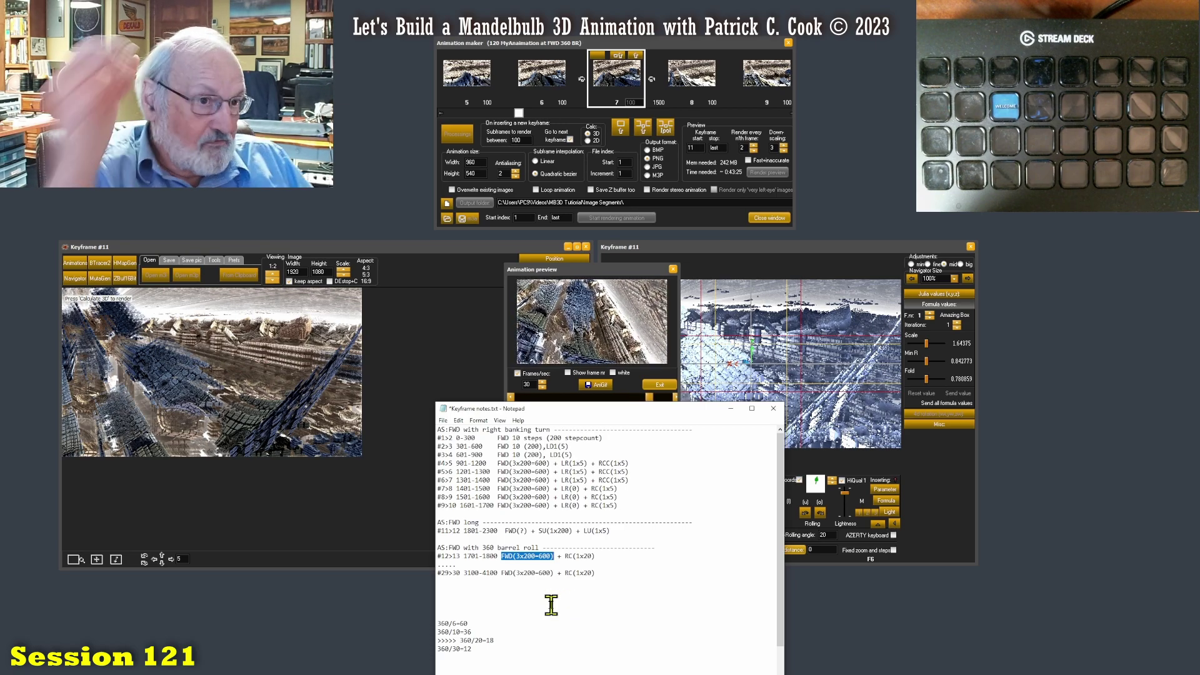
pyautogui.click(603, 556)
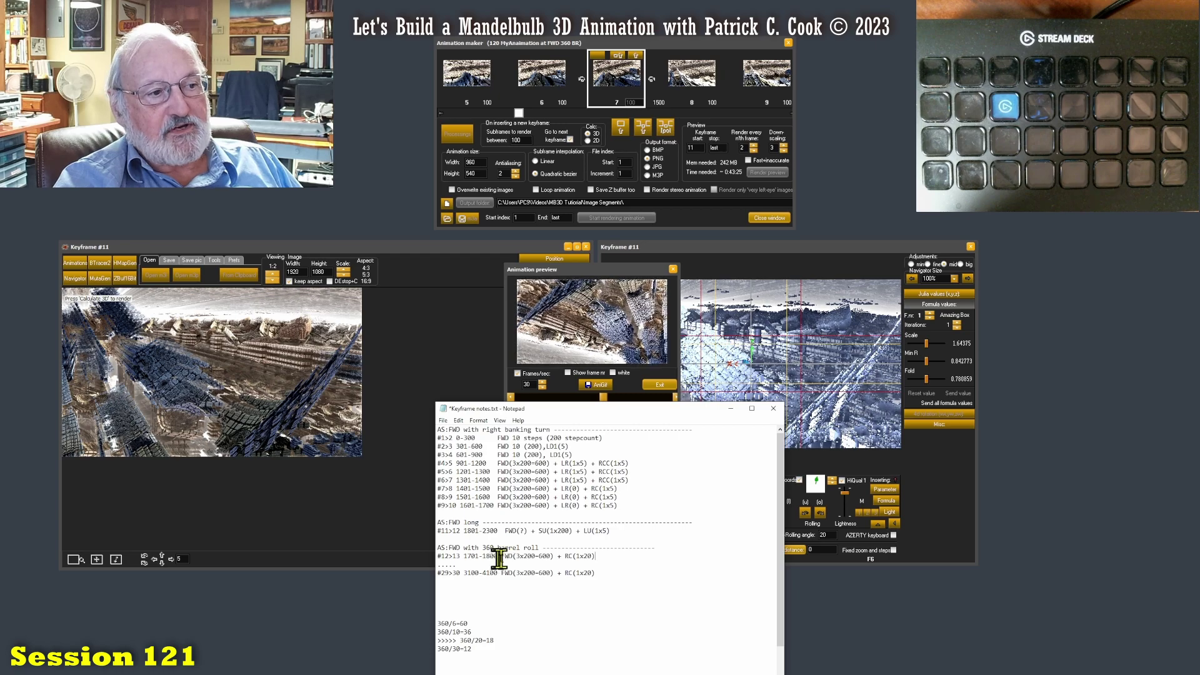
pyautogui.moveTo(501, 558); pyautogui.dragTo(548, 556)
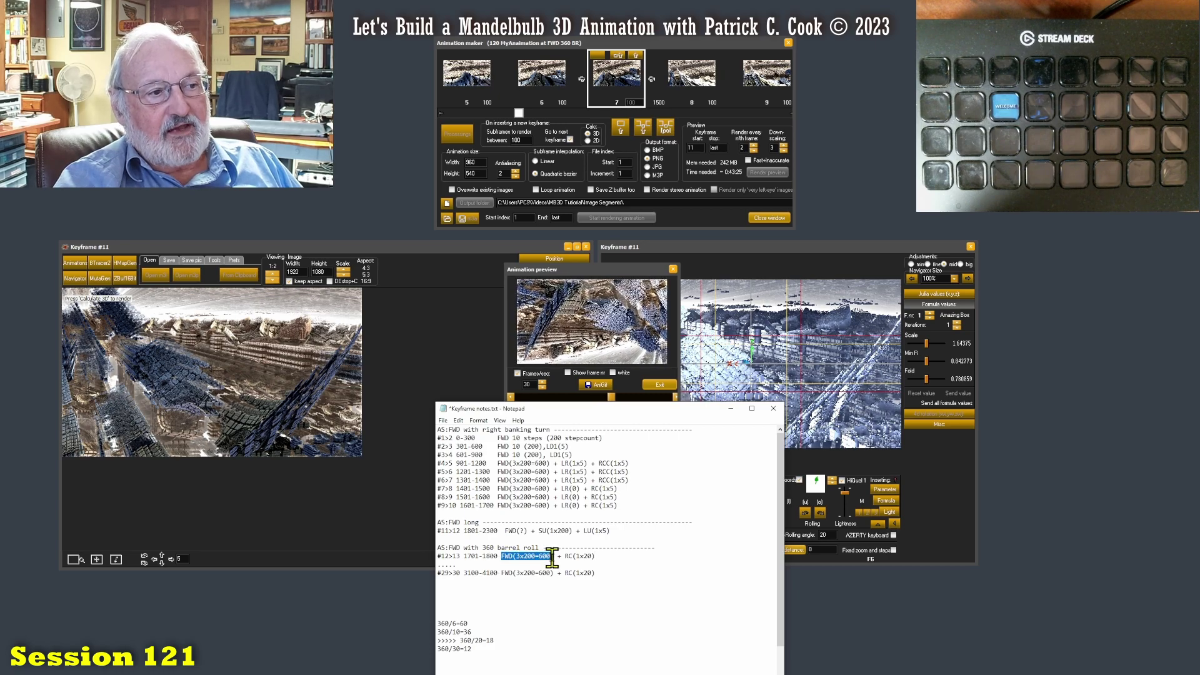
pyautogui.click(930, 479)
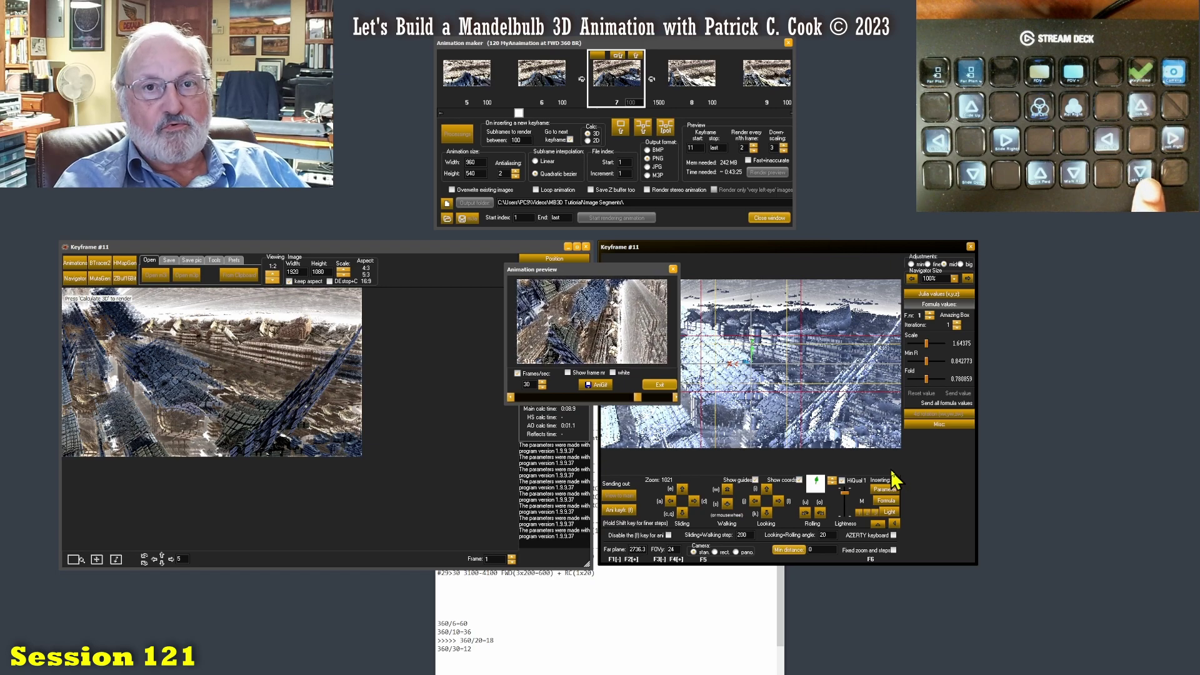
pyautogui.click(615, 617)
pyautogui.moveTo(500, 573); pyautogui.dragTo(513, 573)
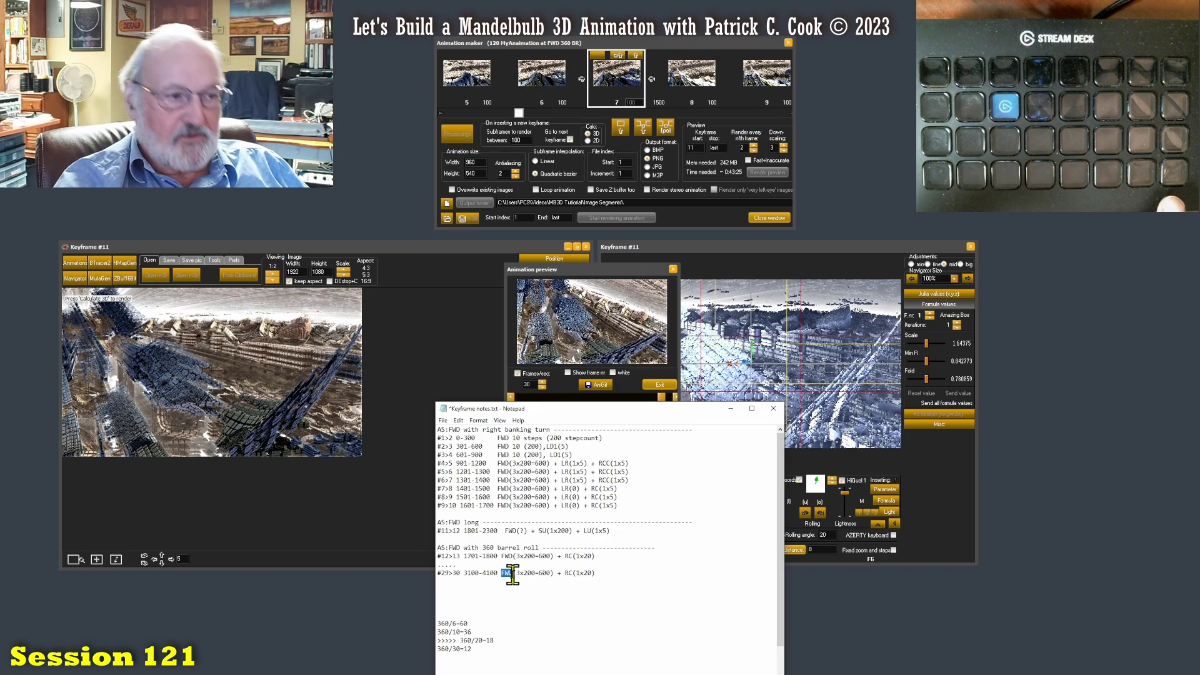
pyautogui.doubleClick(568, 573)
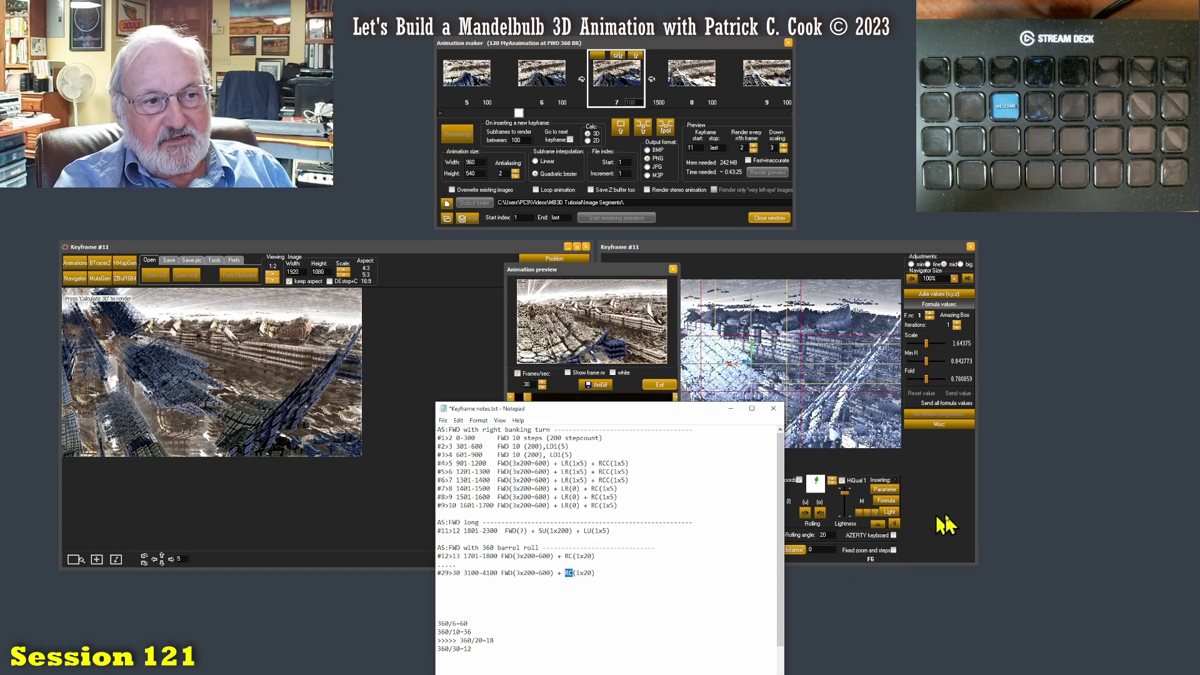
pyautogui.click(872, 545)
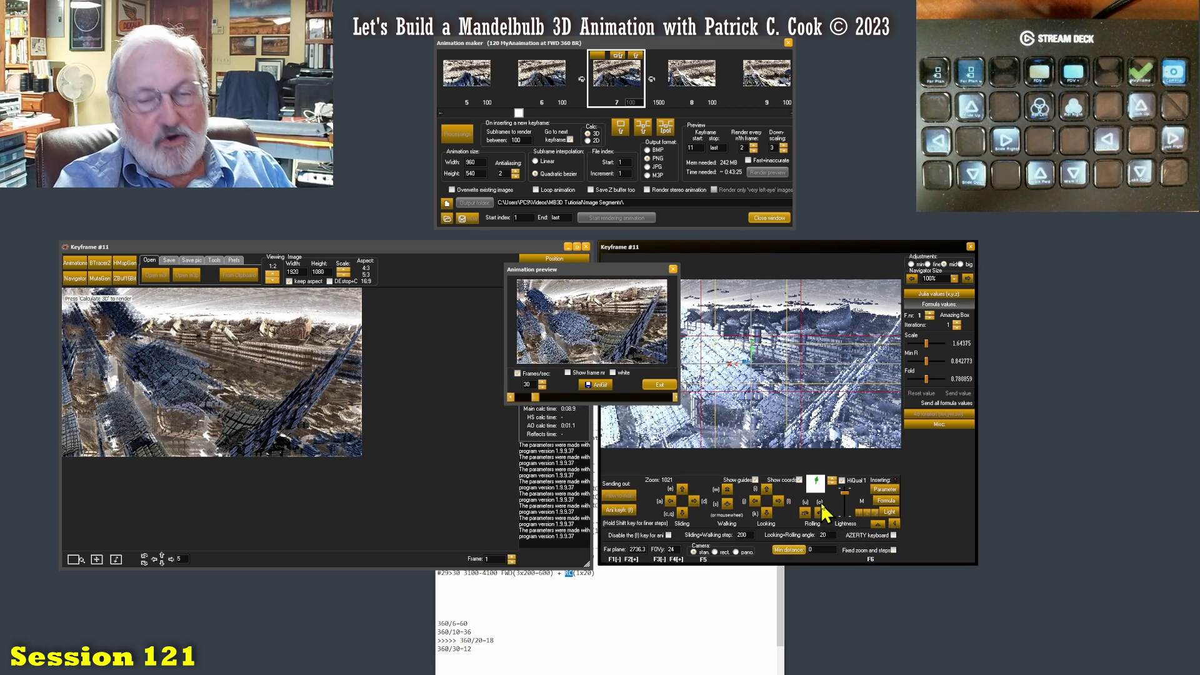
pyautogui.click(644, 604)
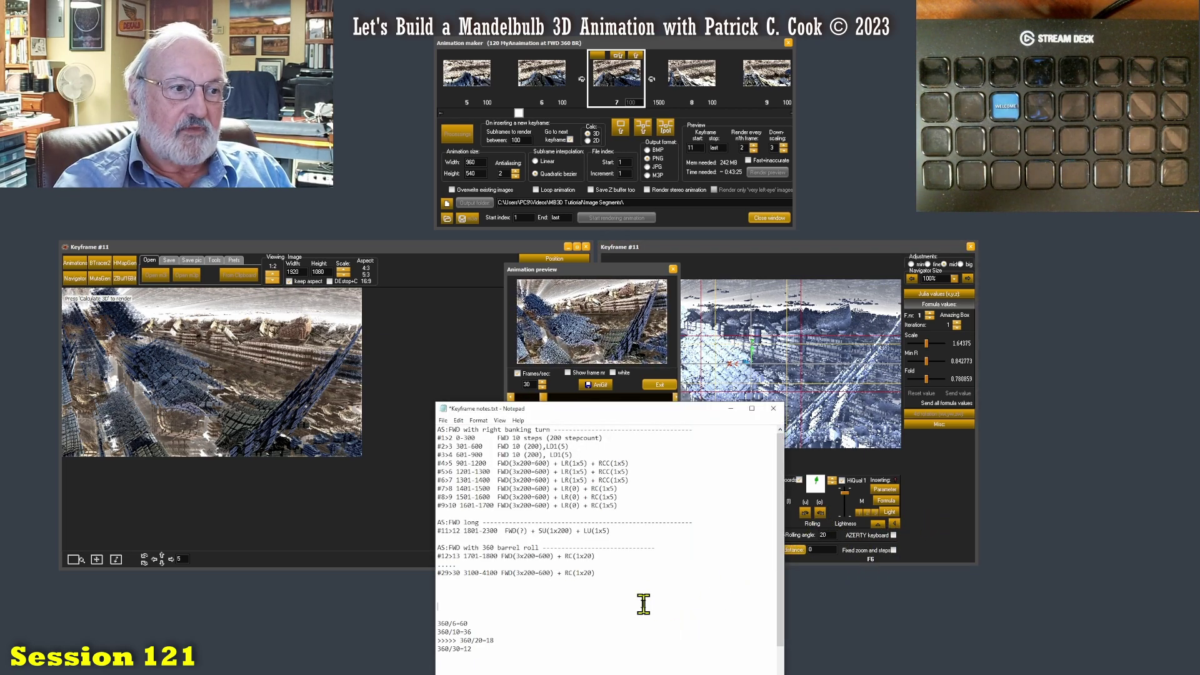
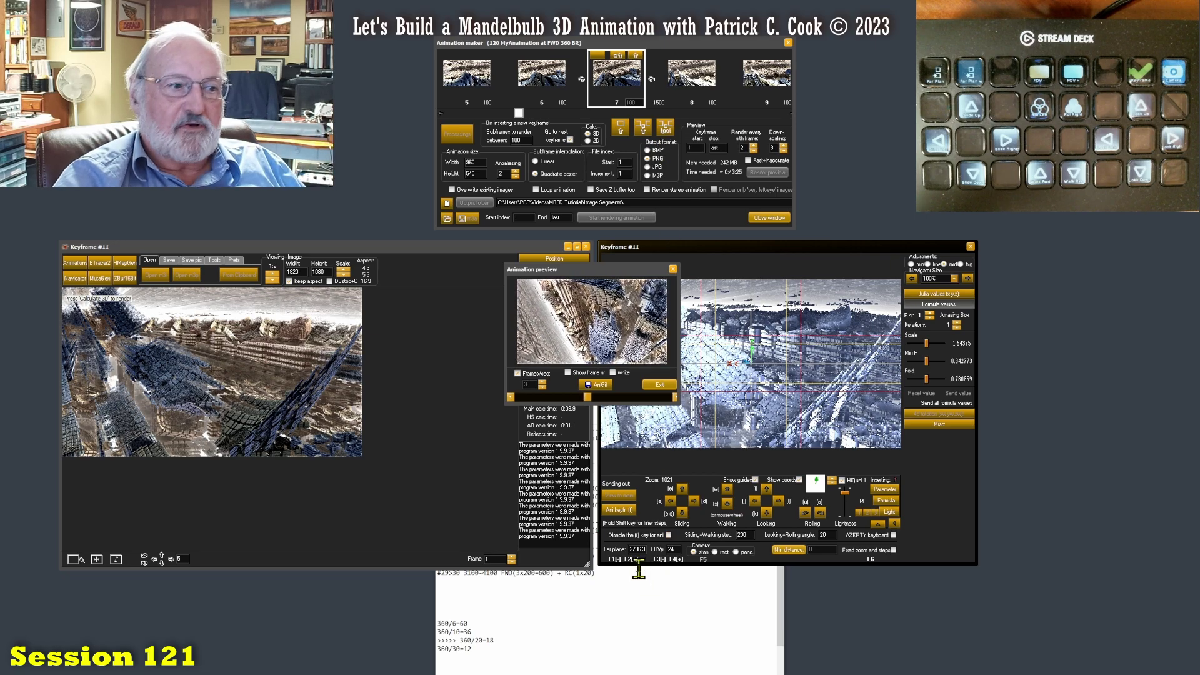
# - Examine the 360/20=18 calculation and the 360 barrel roll lines in the notes, moving the animation preview window slightly
pyautogui.click(617, 578)
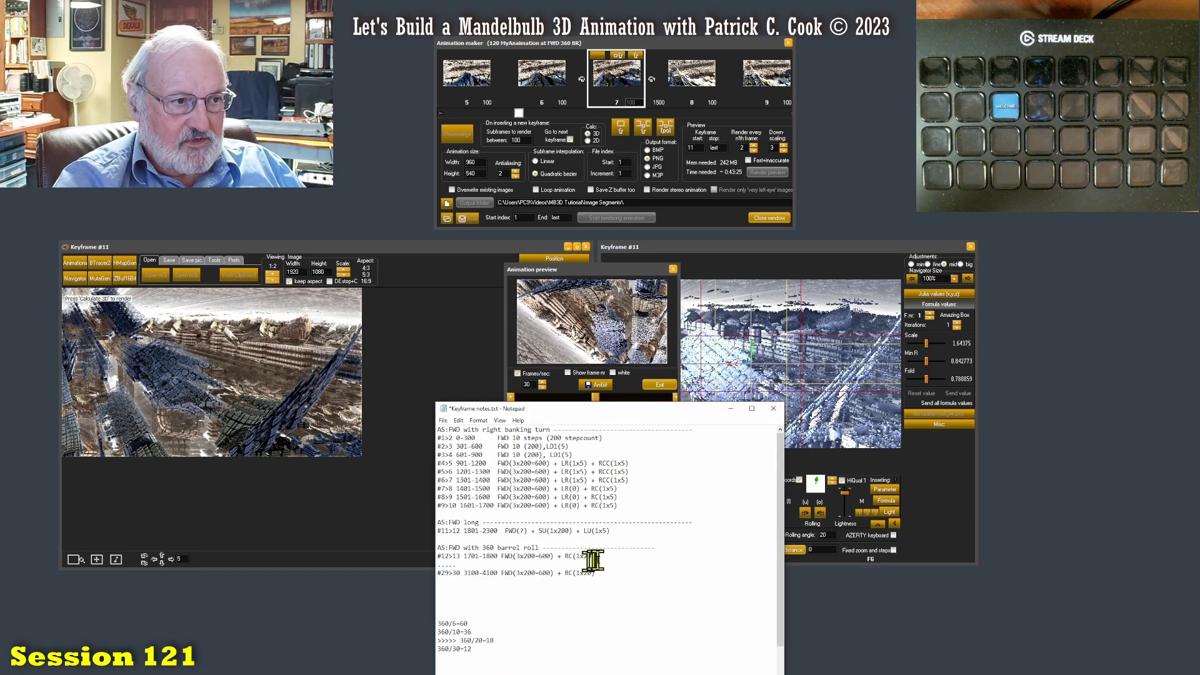
pyautogui.moveTo(508, 640); pyautogui.dragTo(424, 650)
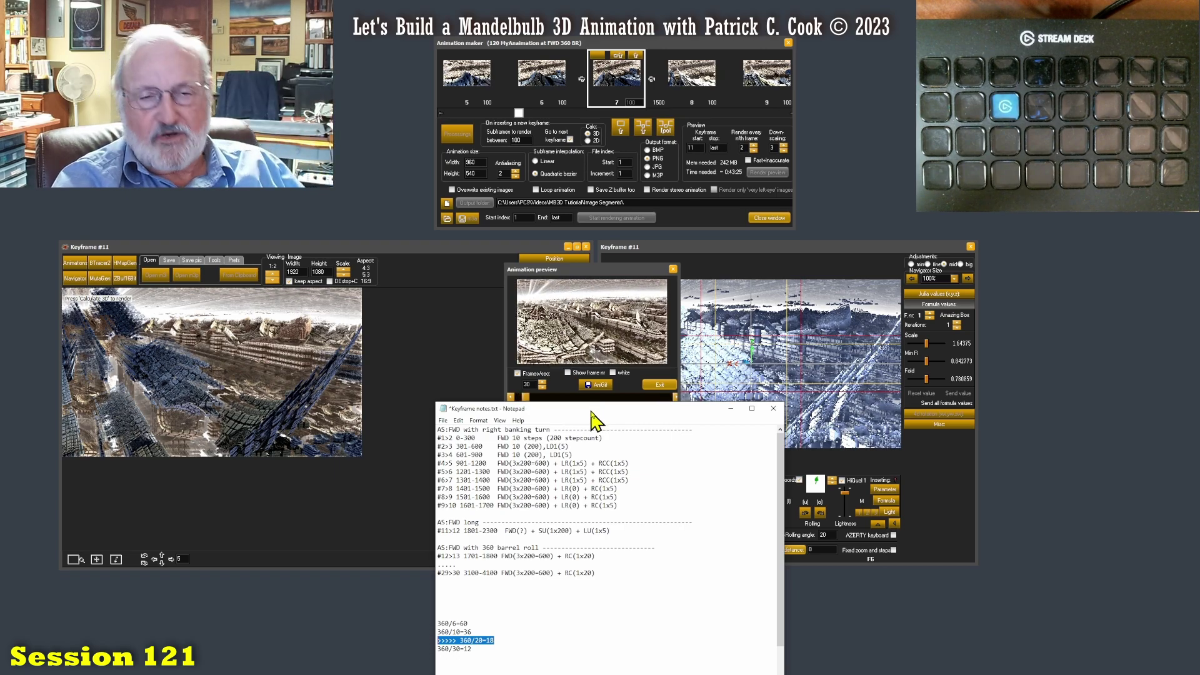
pyautogui.moveTo(602, 274); pyautogui.dragTo(610, 268)
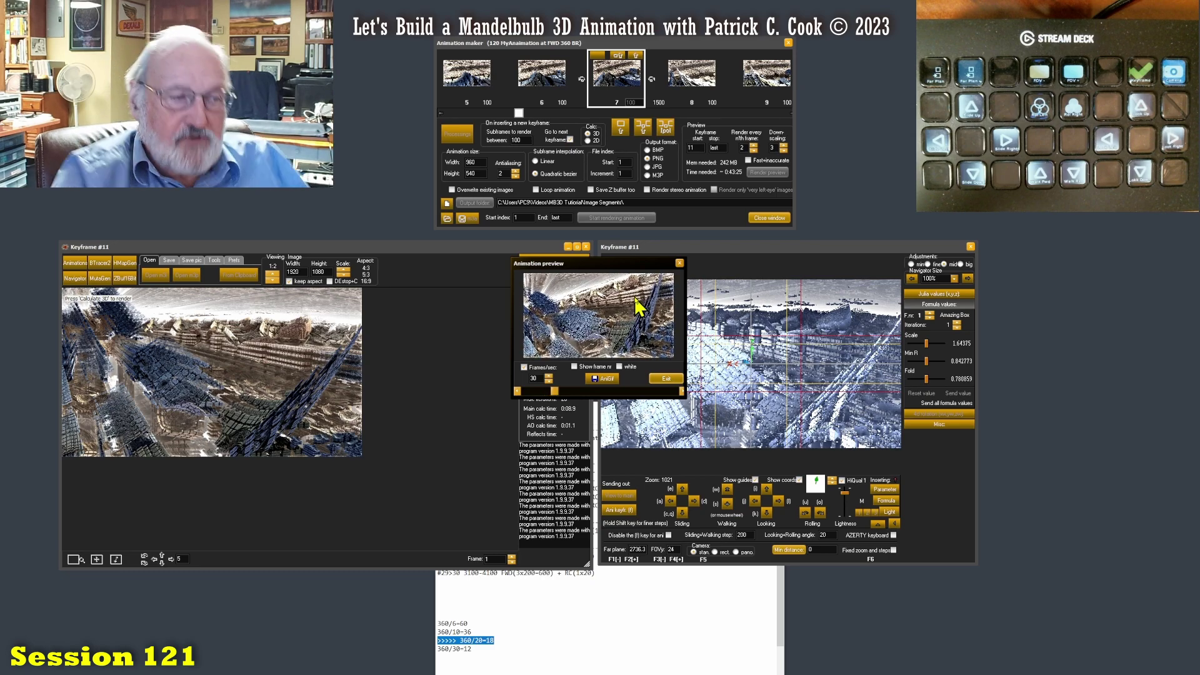
pyautogui.click(532, 603)
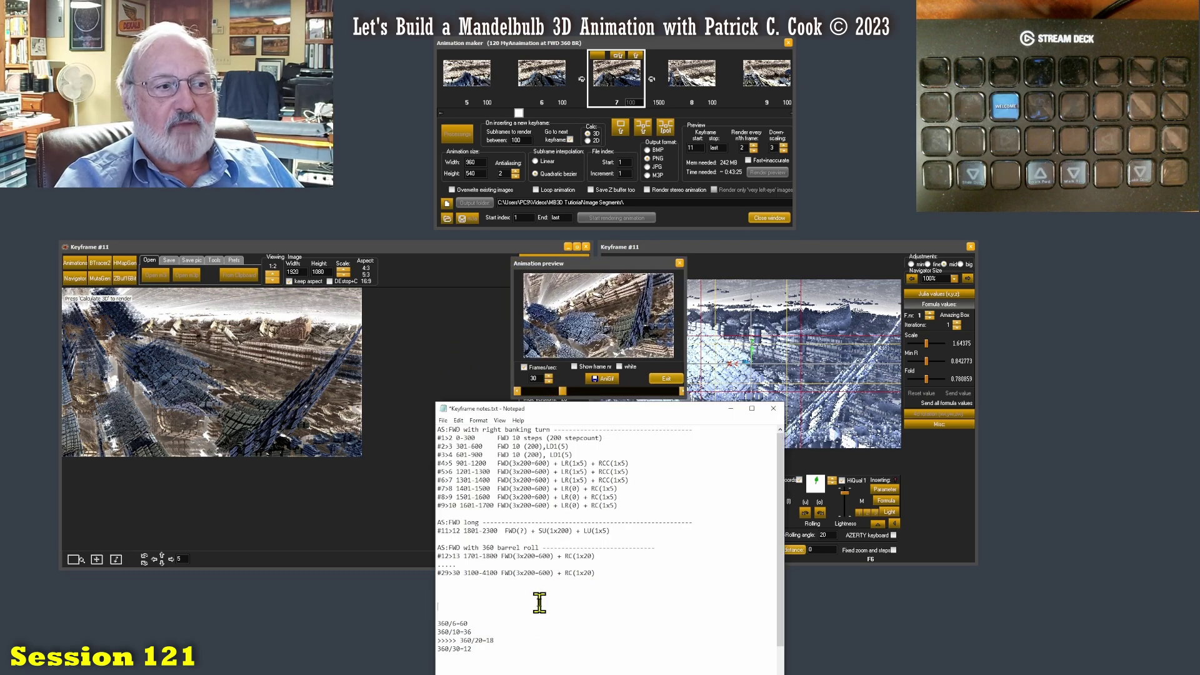
pyautogui.moveTo(596, 573); pyautogui.dragTo(377, 554)
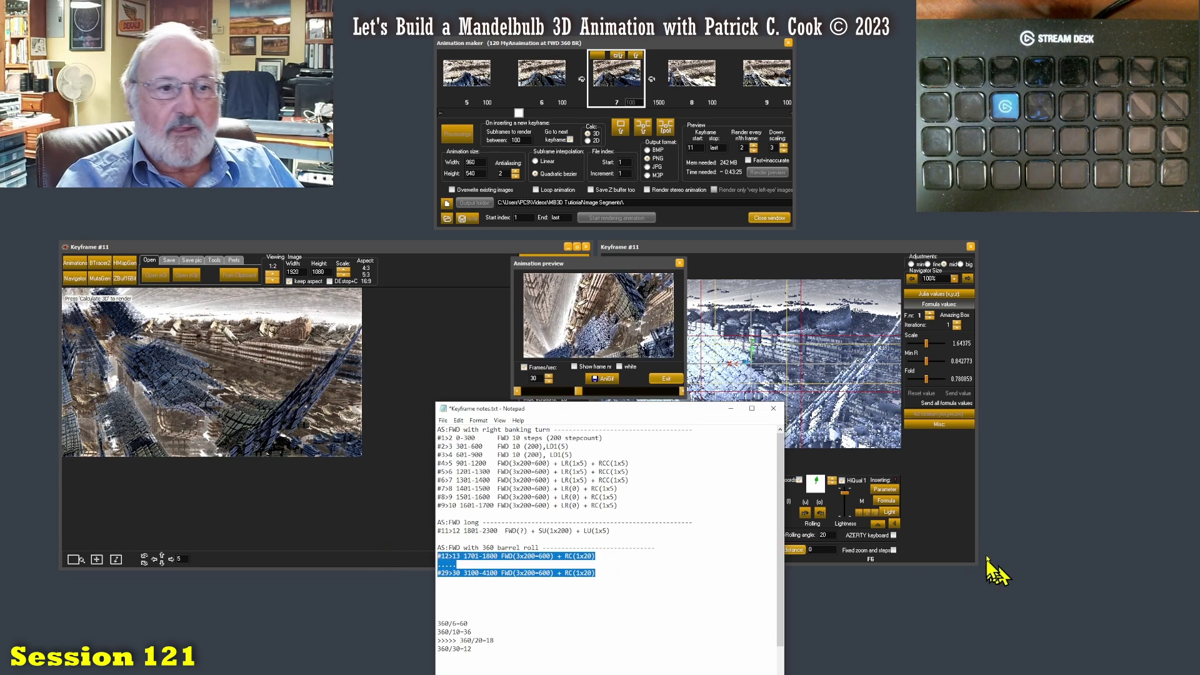
# - Try RC(1x45) as the roll value in the #12>13 barrel roll note
pyautogui.click(623, 575)
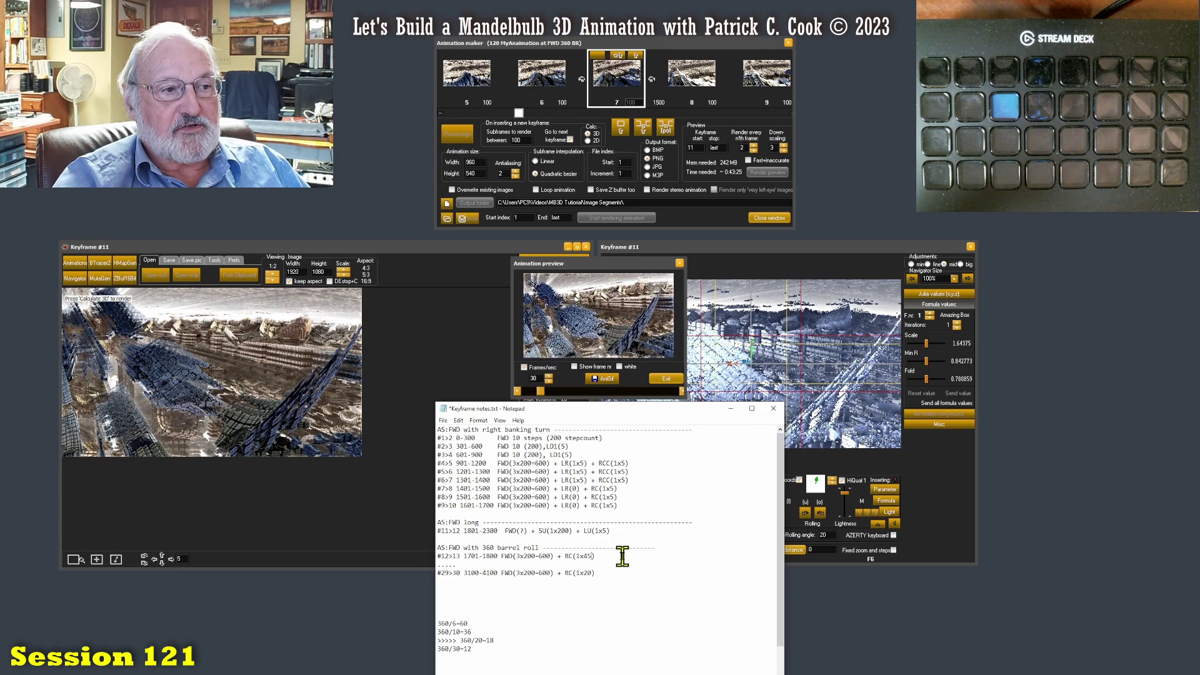
pyautogui.moveTo(623, 556); pyautogui.dragTo(393, 551)
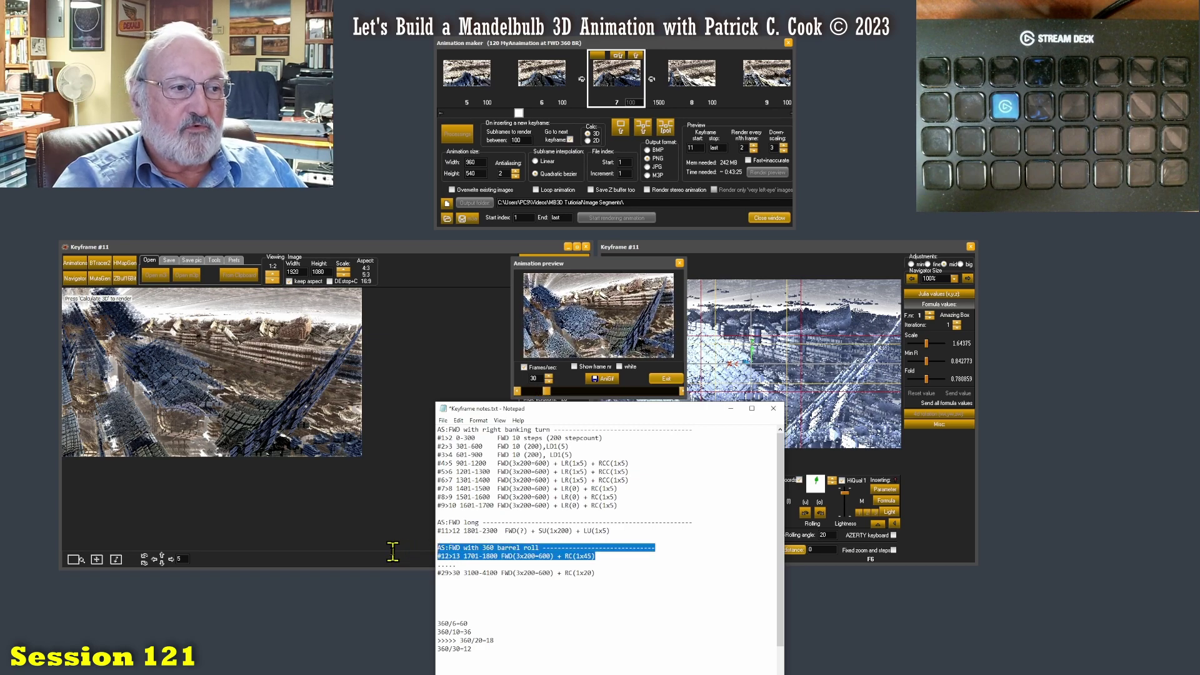
pyautogui.click(618, 560)
pyautogui.moveTo(615, 557); pyautogui.dragTo(444, 558)
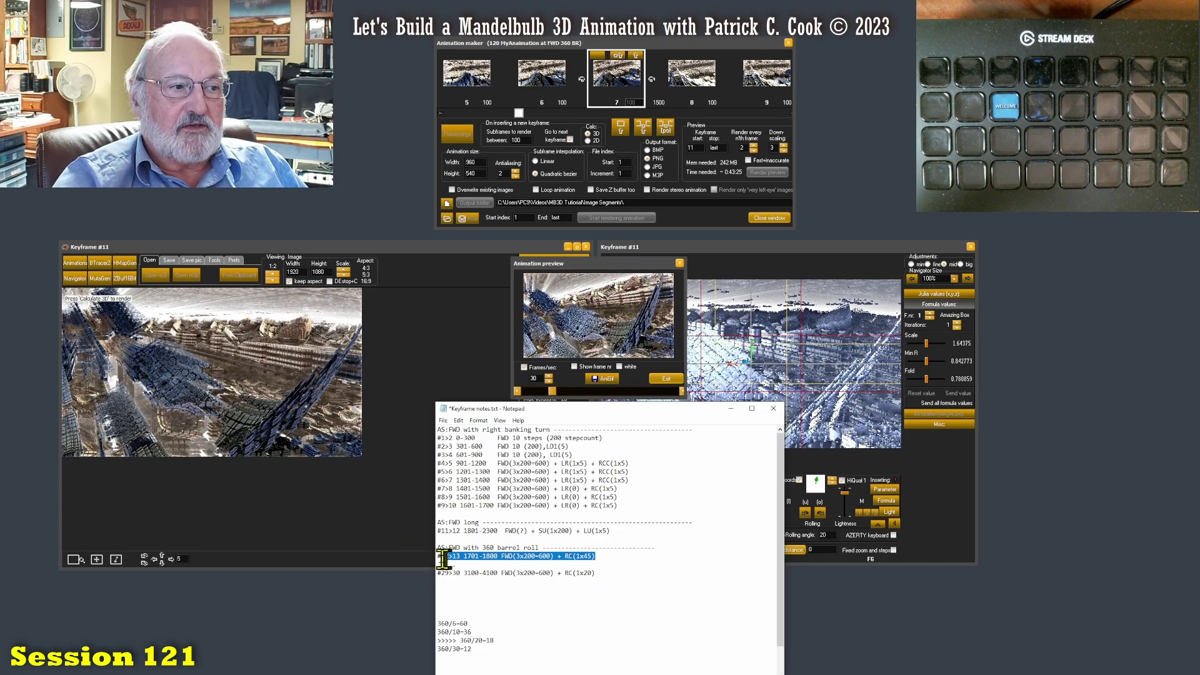
pyautogui.click(606, 556)
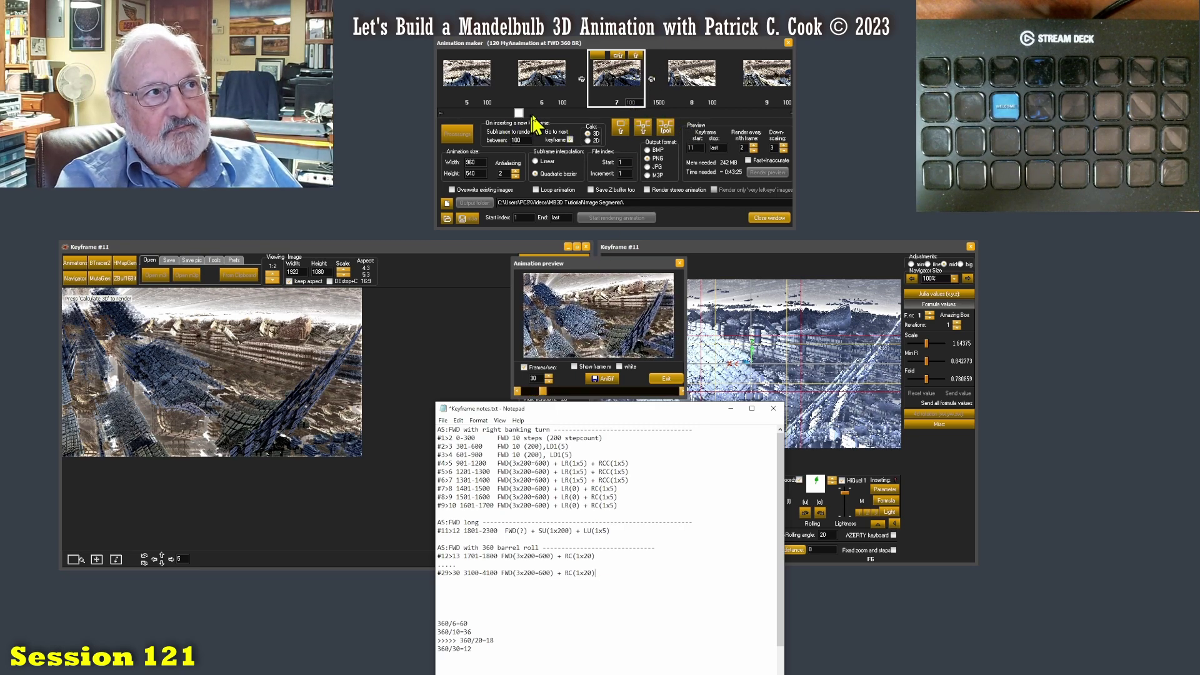
# - Advance the keyframe strip to keyframes 12 and 17, and review the #12>13 to #29>30 barrel roll notes
pyautogui.moveTo(519, 113); pyautogui.dragTo(568, 117)
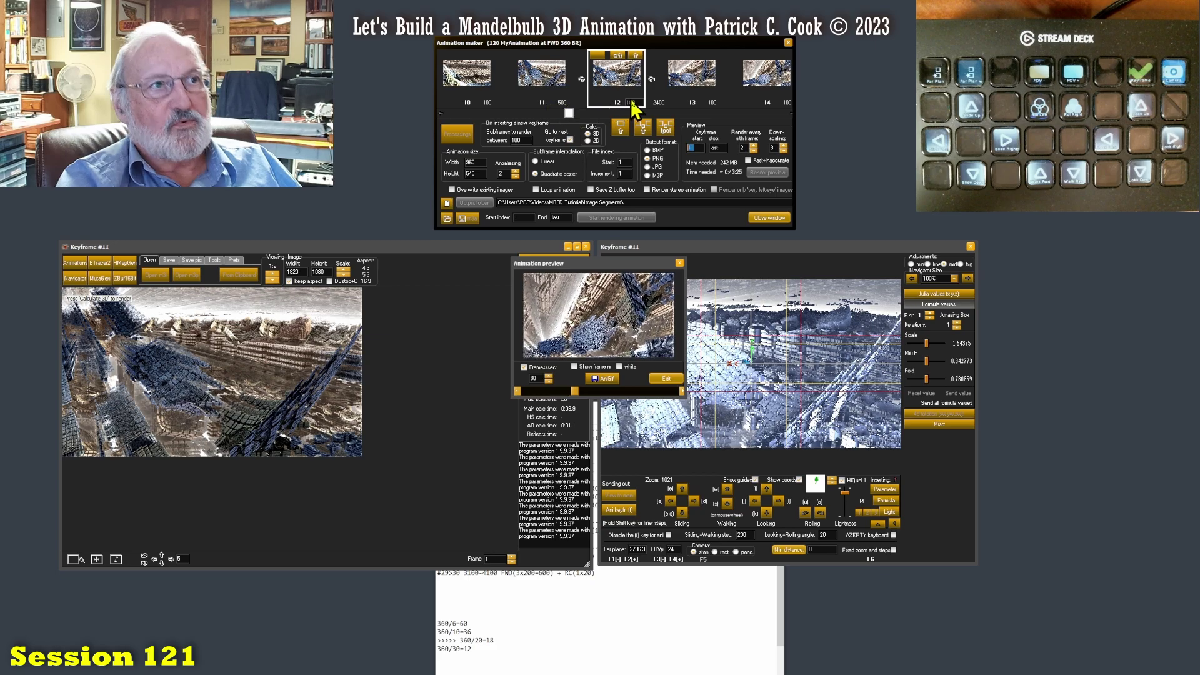
pyautogui.moveTo(568, 116); pyautogui.dragTo(636, 112)
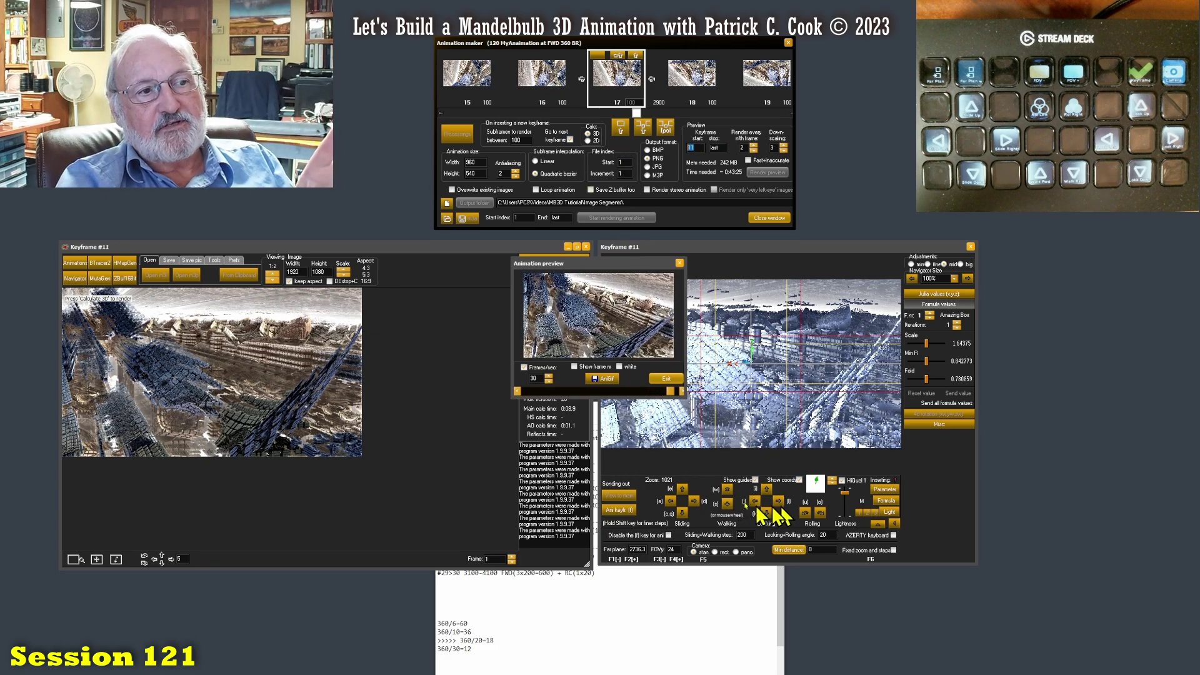
pyautogui.click(587, 640)
pyautogui.moveTo(604, 576); pyautogui.dragTo(371, 557)
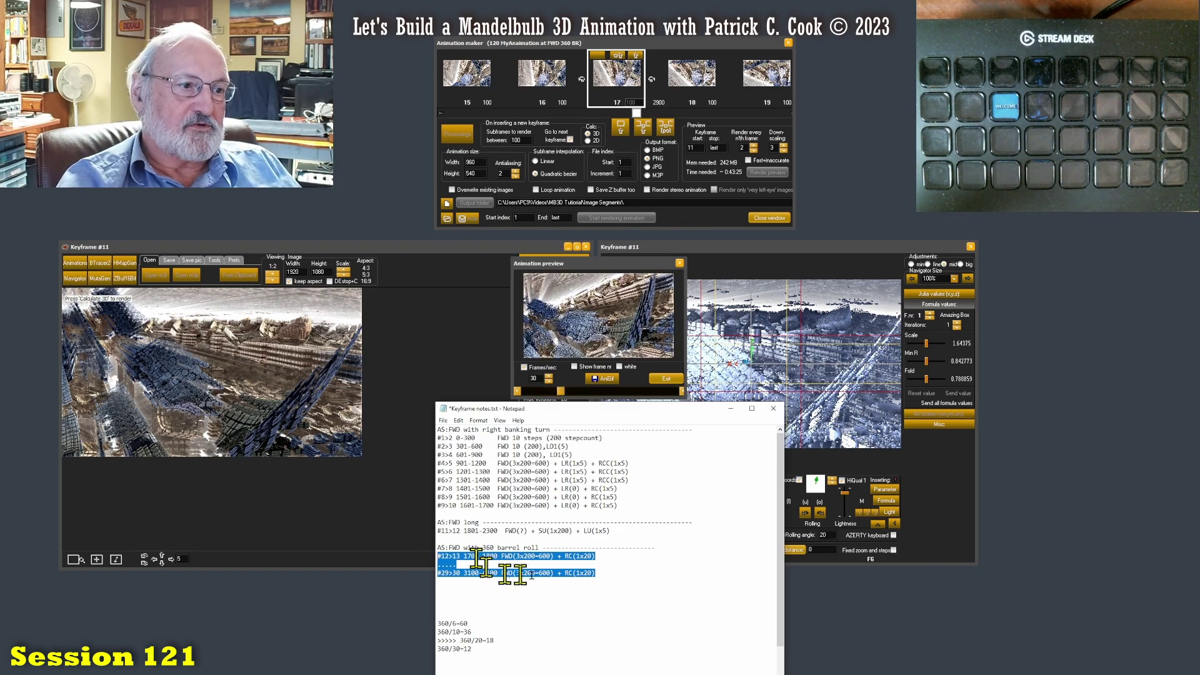
pyautogui.click(604, 574)
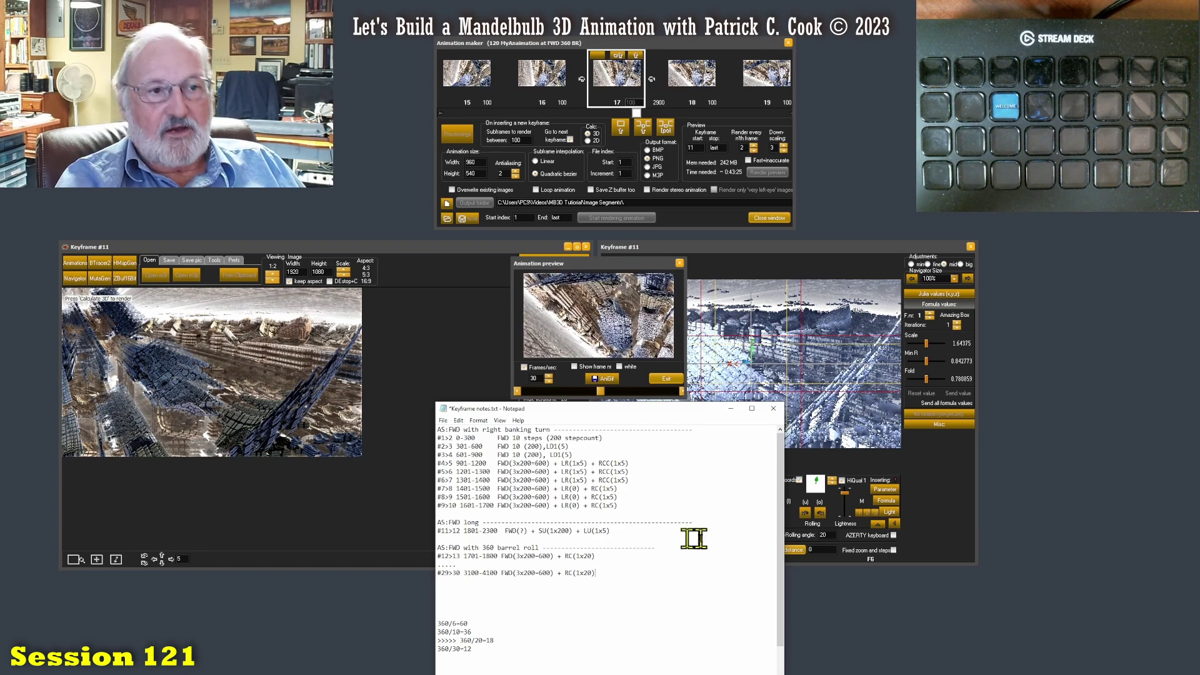
# - Close the running animation preview
pyautogui.click(914, 513)
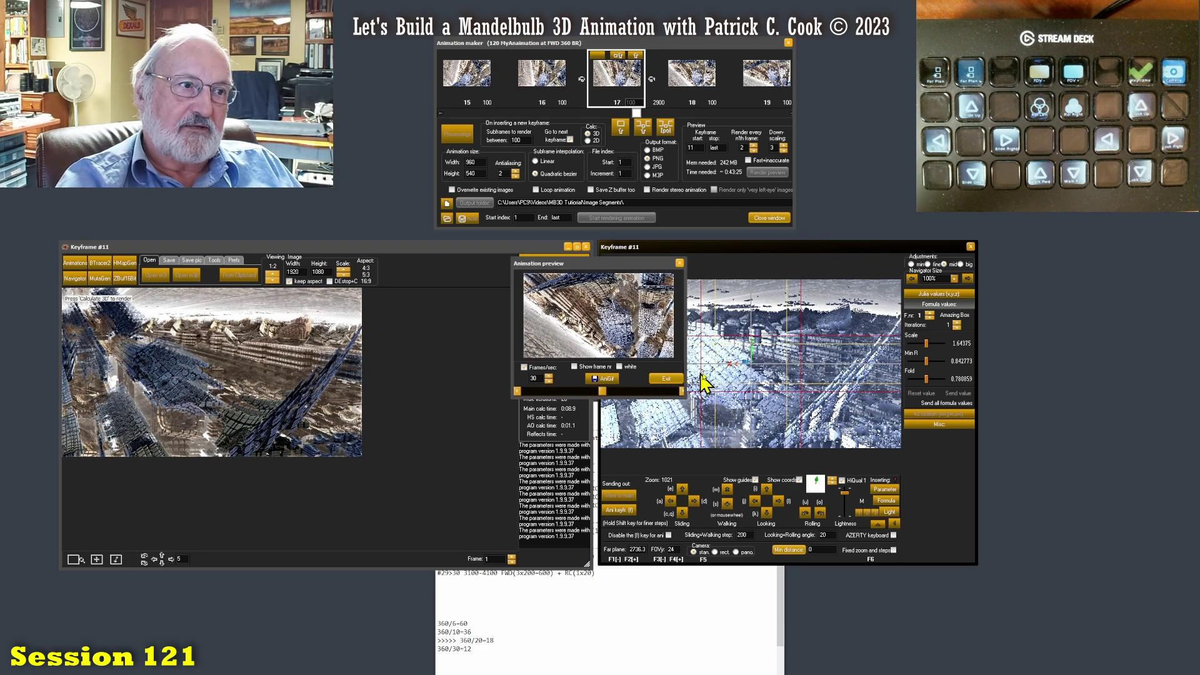
pyautogui.click(666, 382)
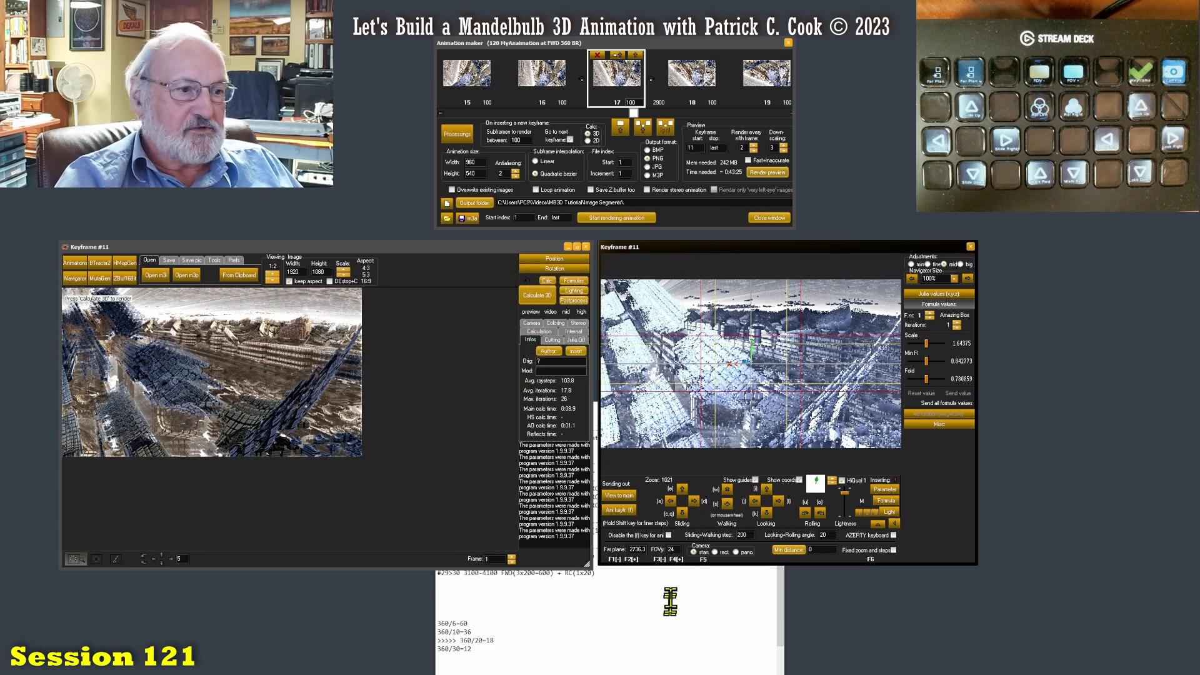
# - Compare the #12>13 and #11>12 notes with keyframes 11 and 12 in the Animation maker, ending on keyframe 12
pyautogui.click(621, 571)
pyautogui.moveTo(443, 556); pyautogui.dragTo(619, 554)
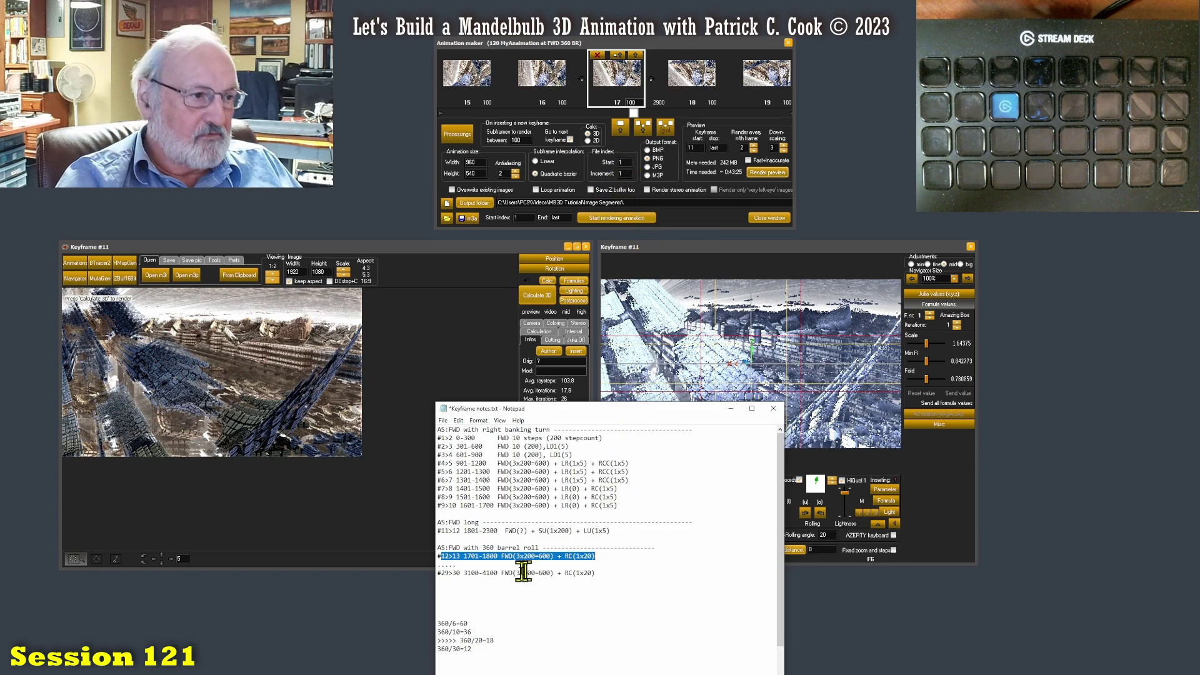
pyautogui.moveTo(634, 114); pyautogui.dragTo(569, 116)
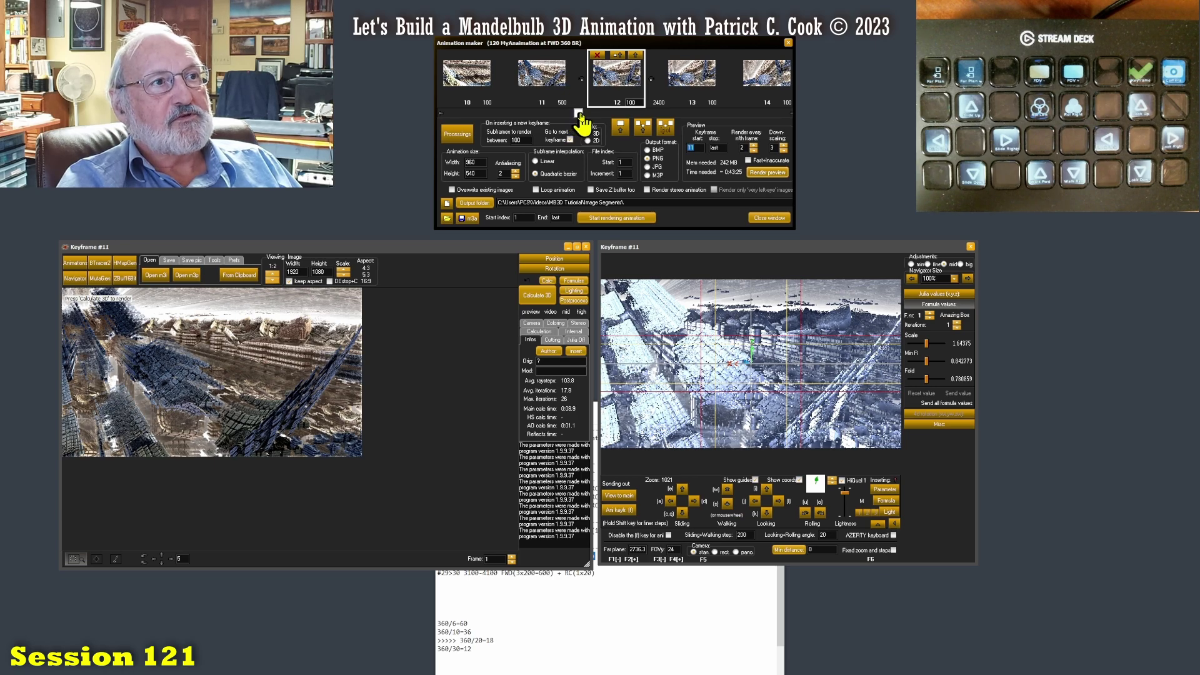
pyautogui.click(634, 609)
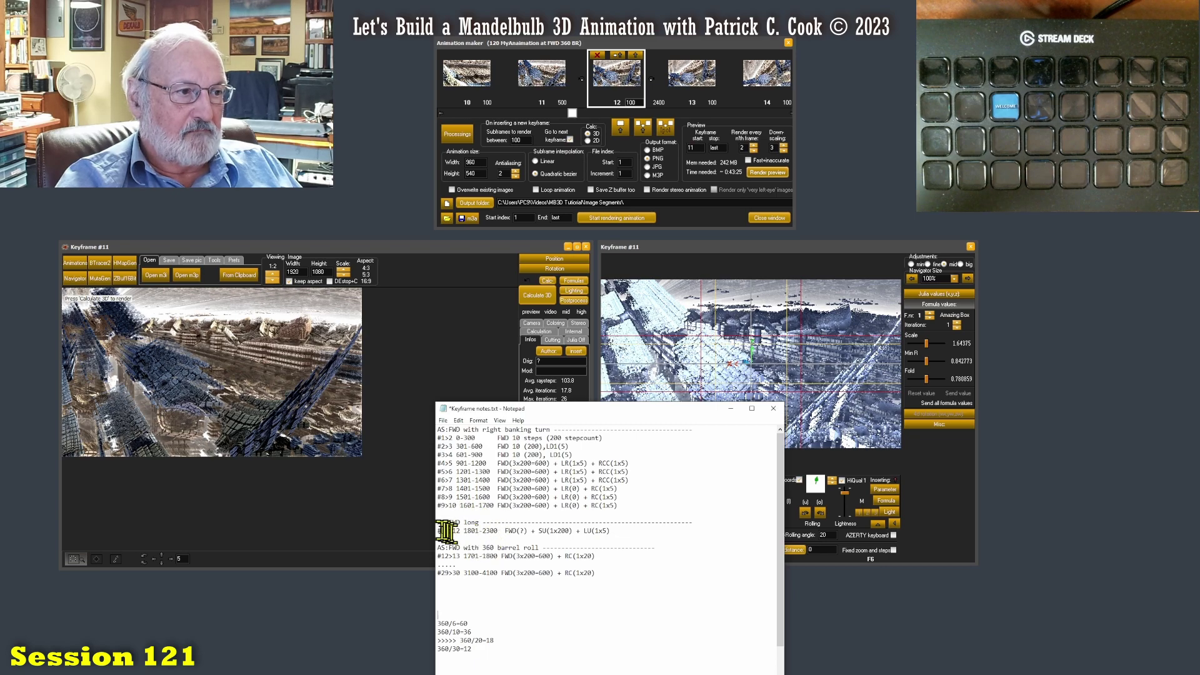
pyautogui.moveTo(441, 530); pyautogui.dragTo(504, 530)
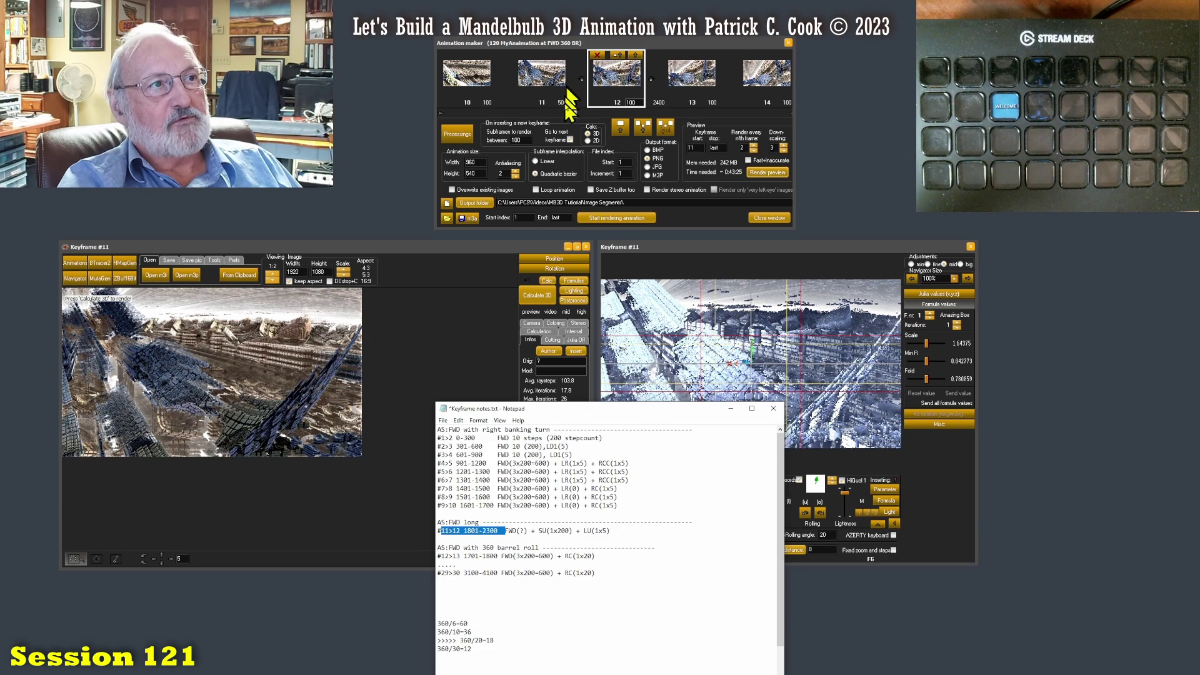
pyautogui.moveTo(572, 114); pyautogui.dragTo(566, 113)
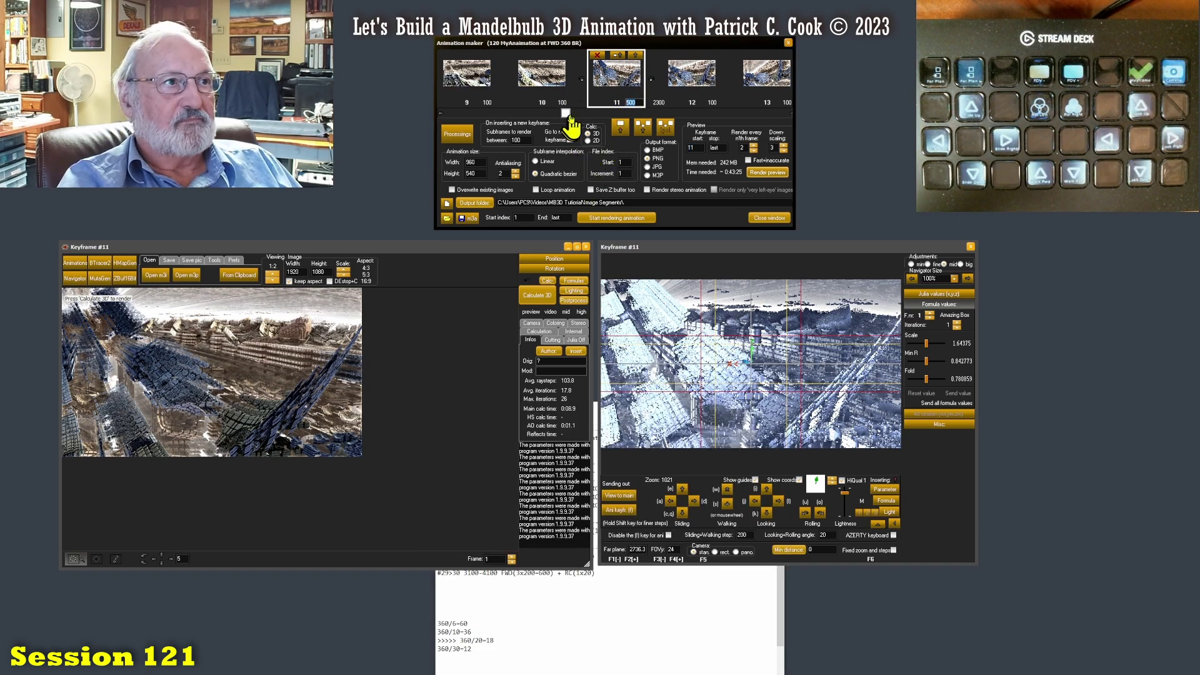
pyautogui.moveTo(566, 114); pyautogui.dragTo(569, 114)
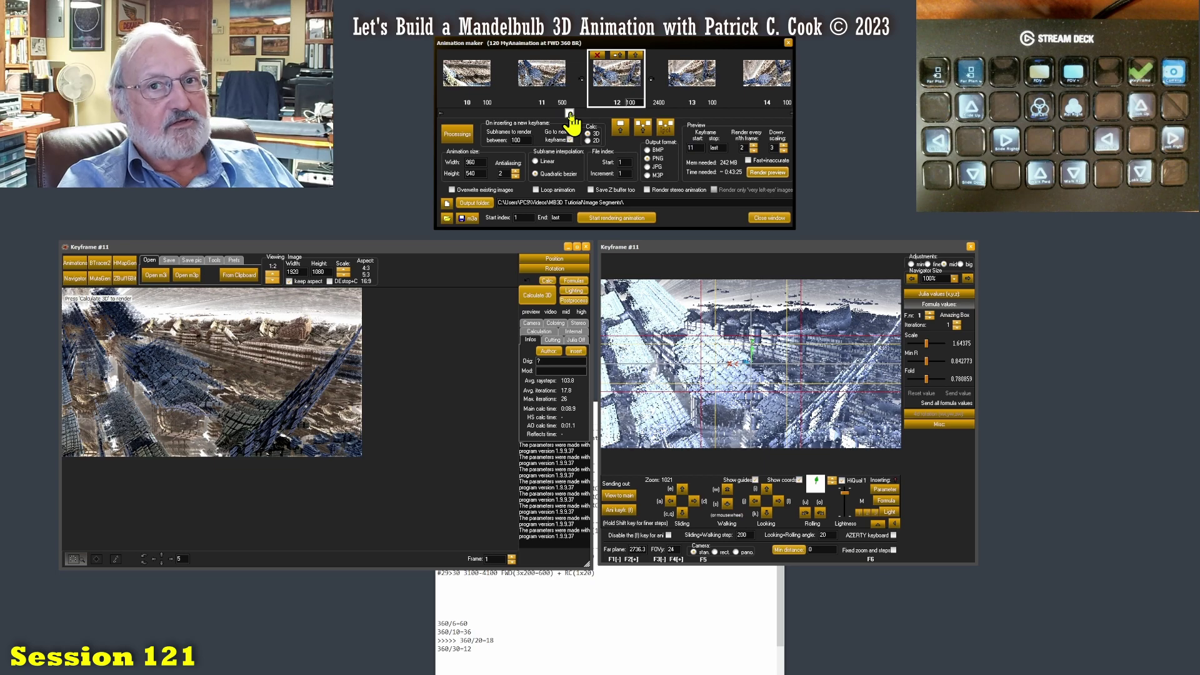
# - Compare keyframe 11 in the Animation maker with the #11>12 forward long line in the keyframe notes
pyautogui.moveTo(570, 114); pyautogui.dragTo(566, 113)
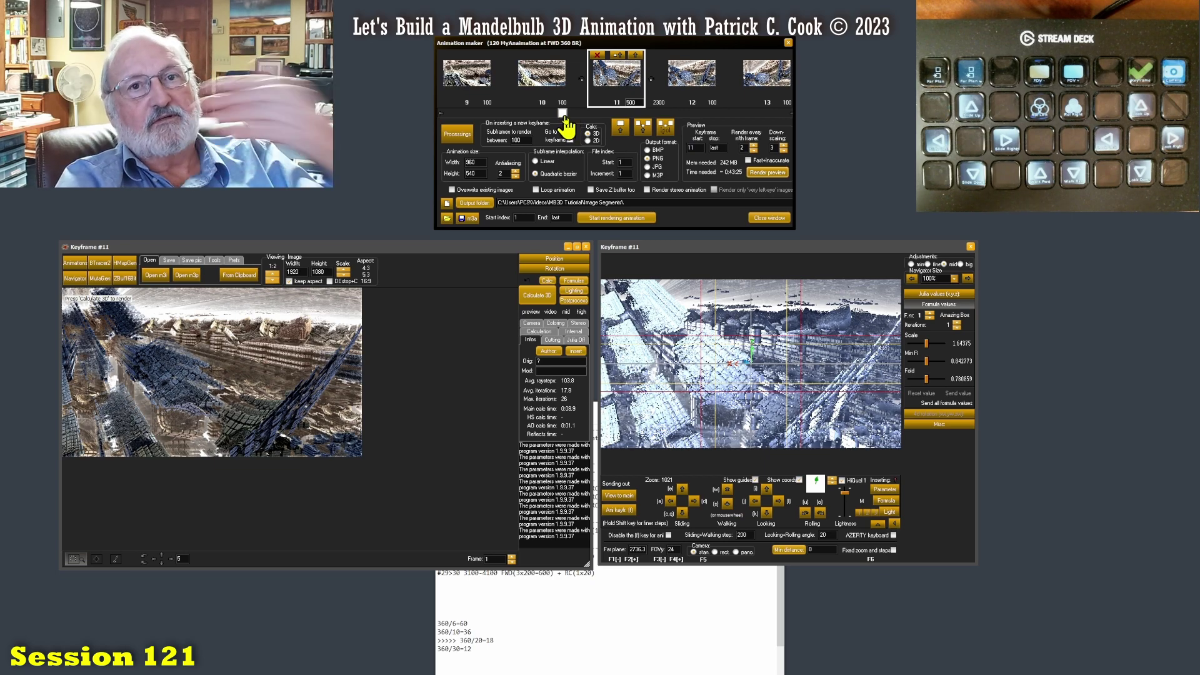
pyautogui.click(630, 616)
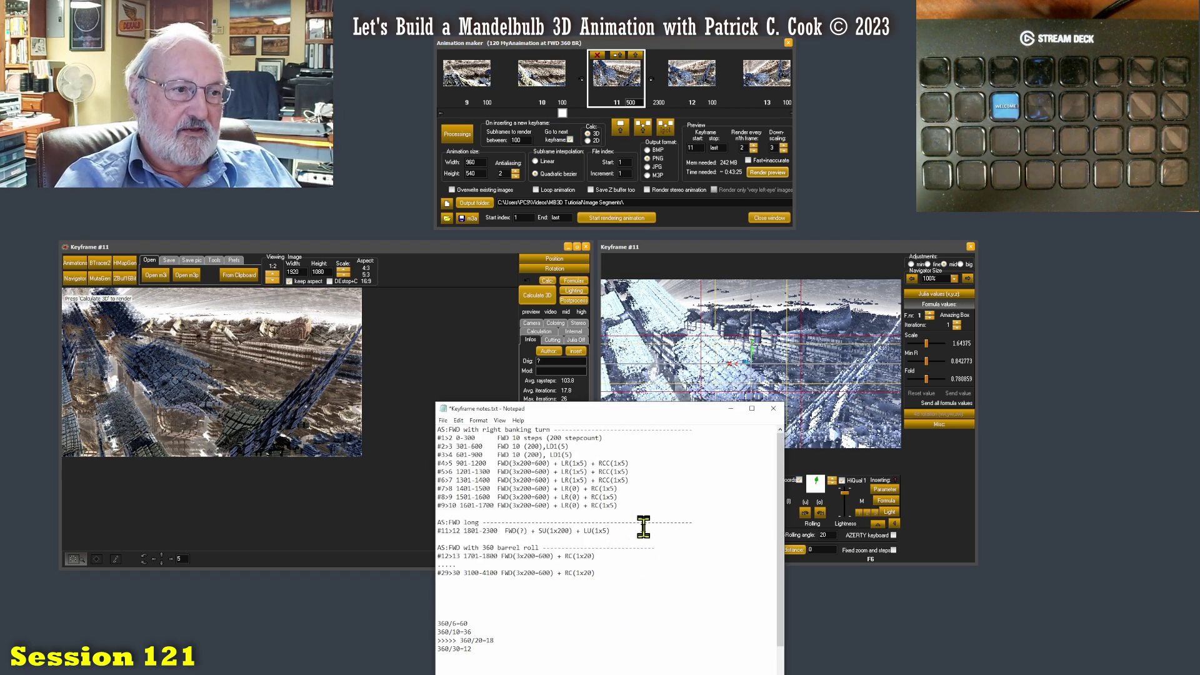
pyautogui.moveTo(718, 529); pyautogui.dragTo(437, 530)
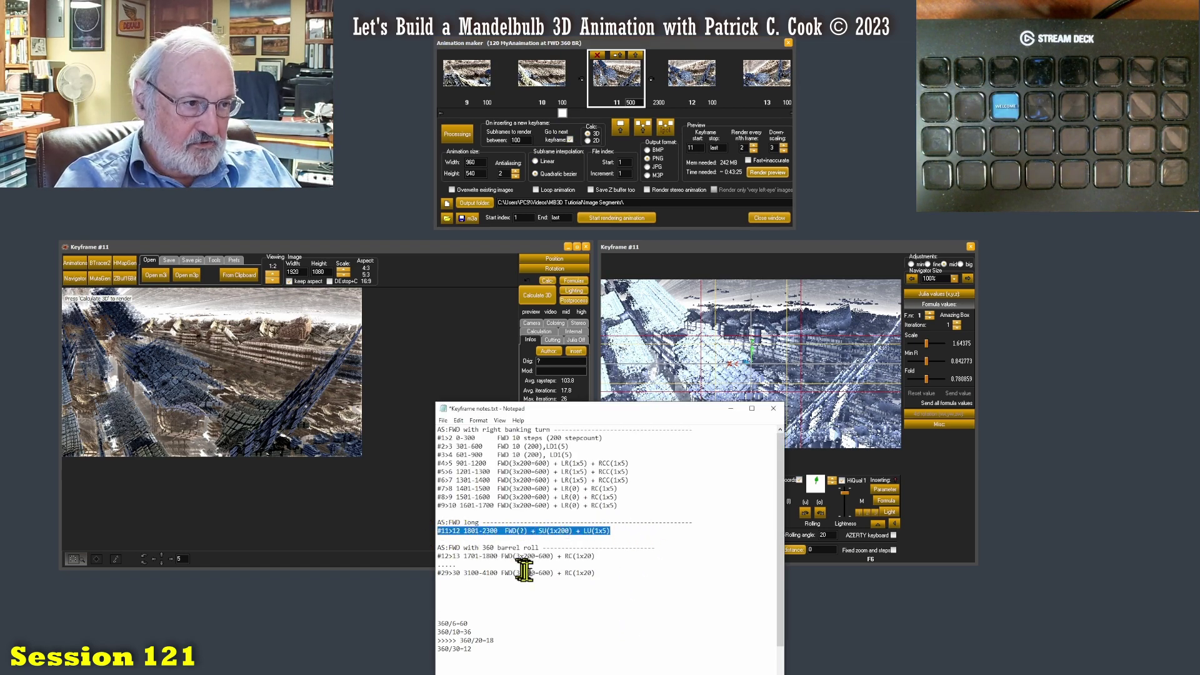
# - Delete keyframe 12 and all keyframes after it from the animation, and return to the keyframe notes
pyautogui.click(702, 216)
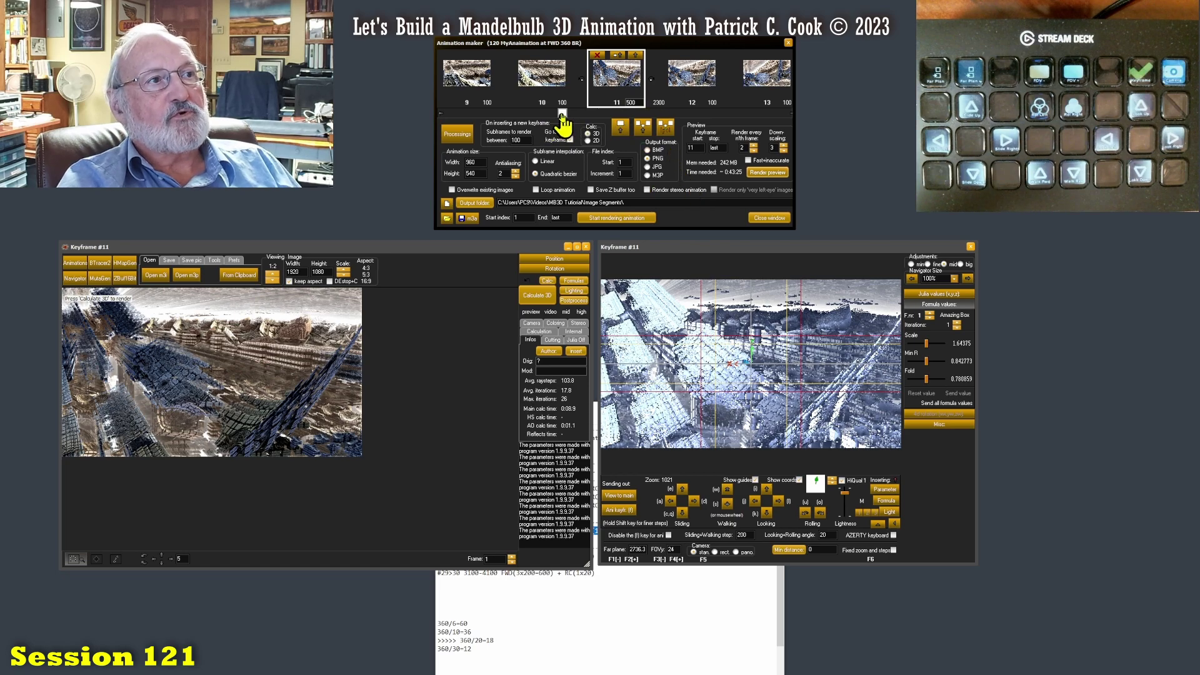
pyautogui.moveTo(565, 113); pyautogui.dragTo(568, 113)
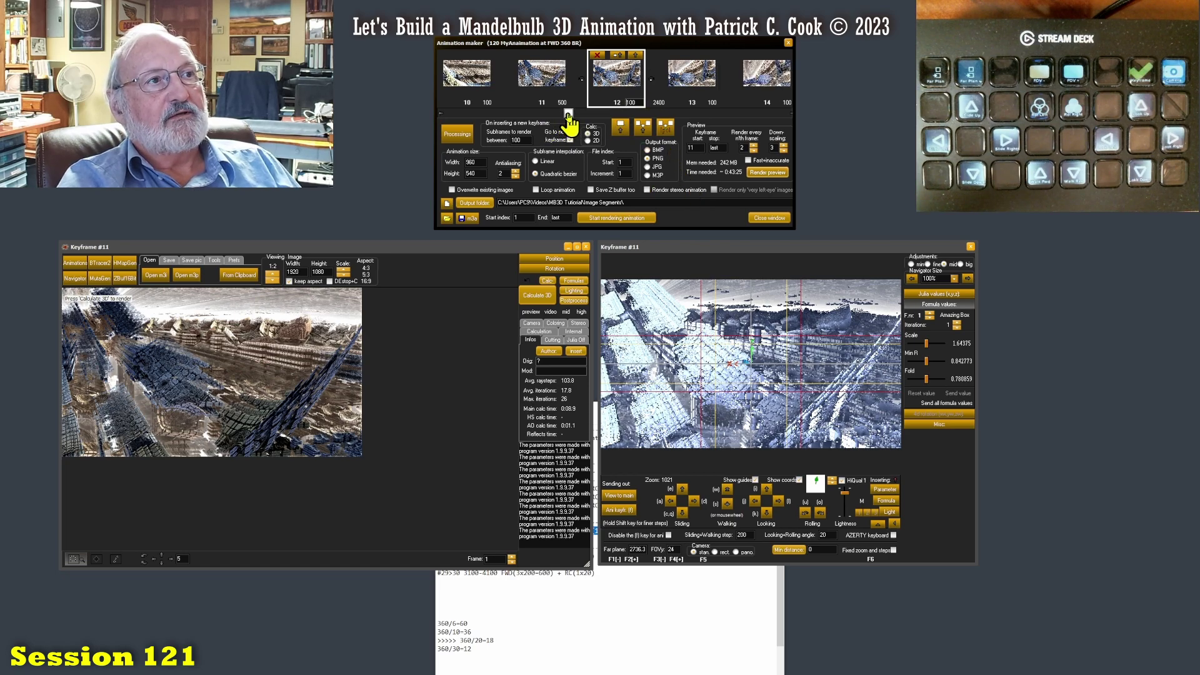
pyautogui.click(598, 56)
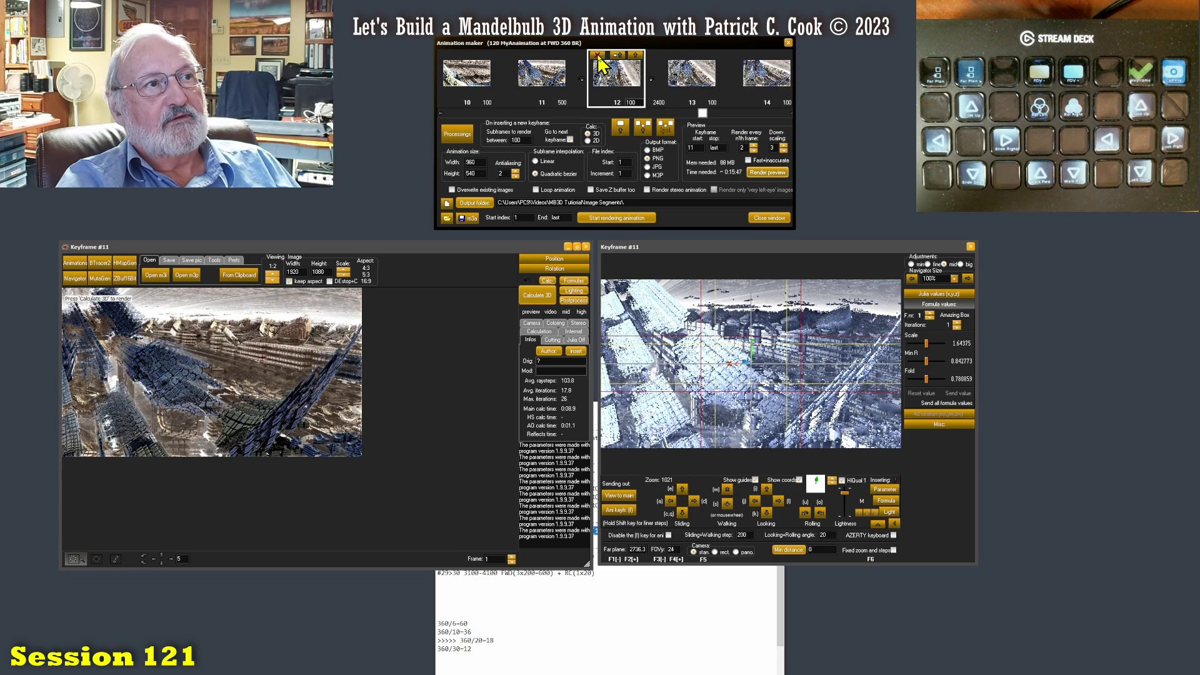
pyautogui.click(598, 56)
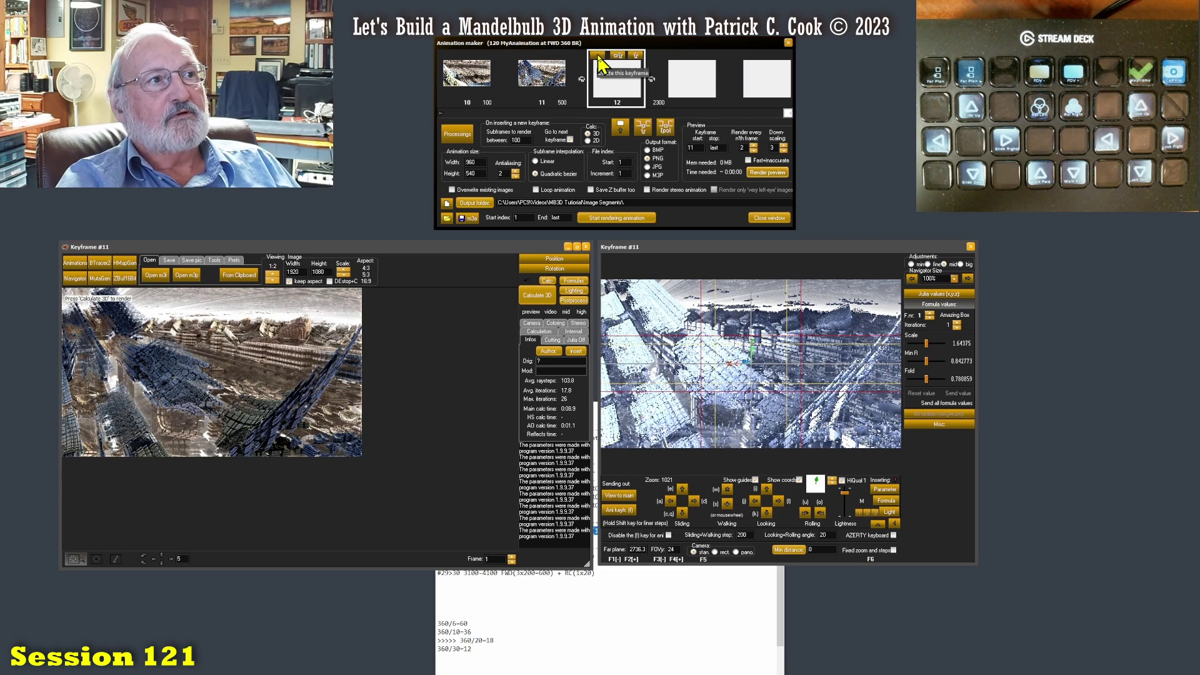
pyautogui.click(562, 609)
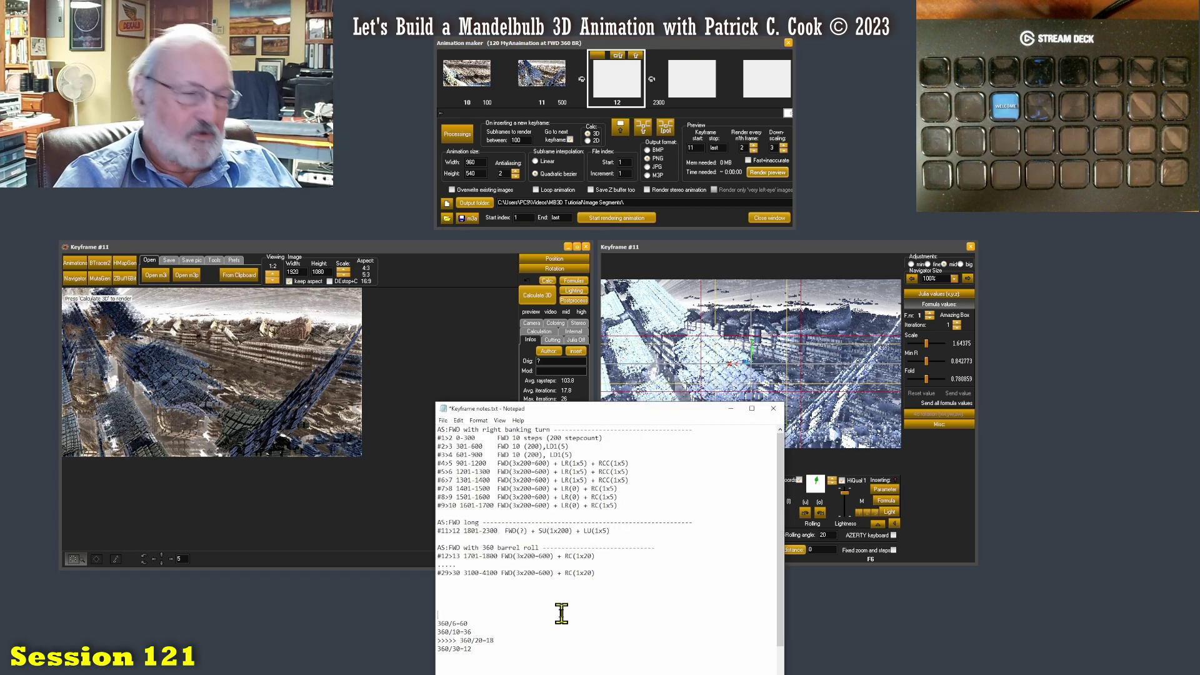